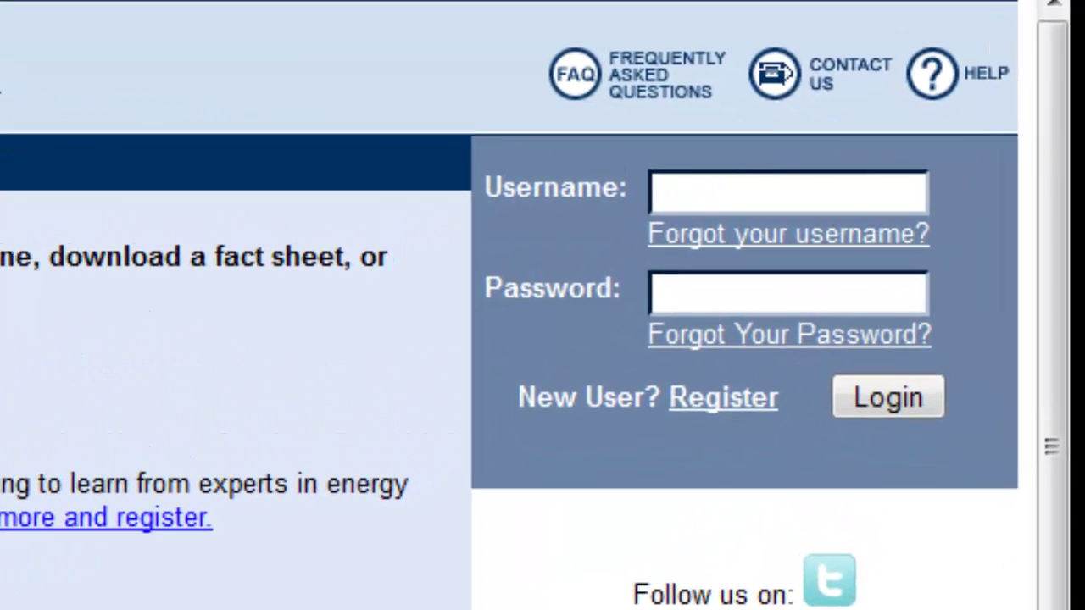
Log in to Portfolio Manager with the account username and password
{"action": "left_click", "coordinate": [707, 201]}
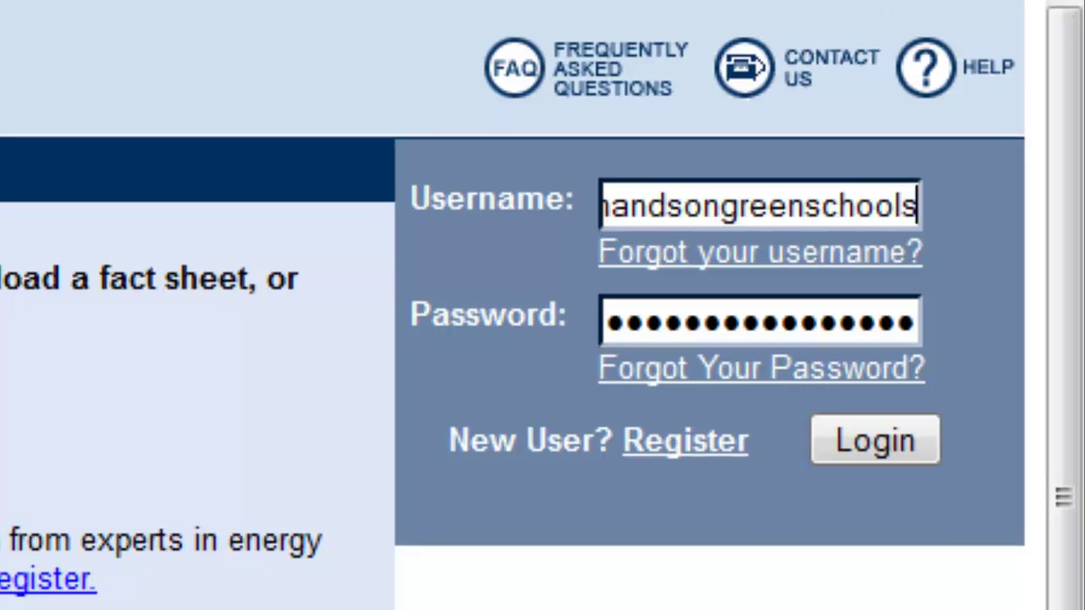
{"action": "left_click", "coordinate": [879, 441]}
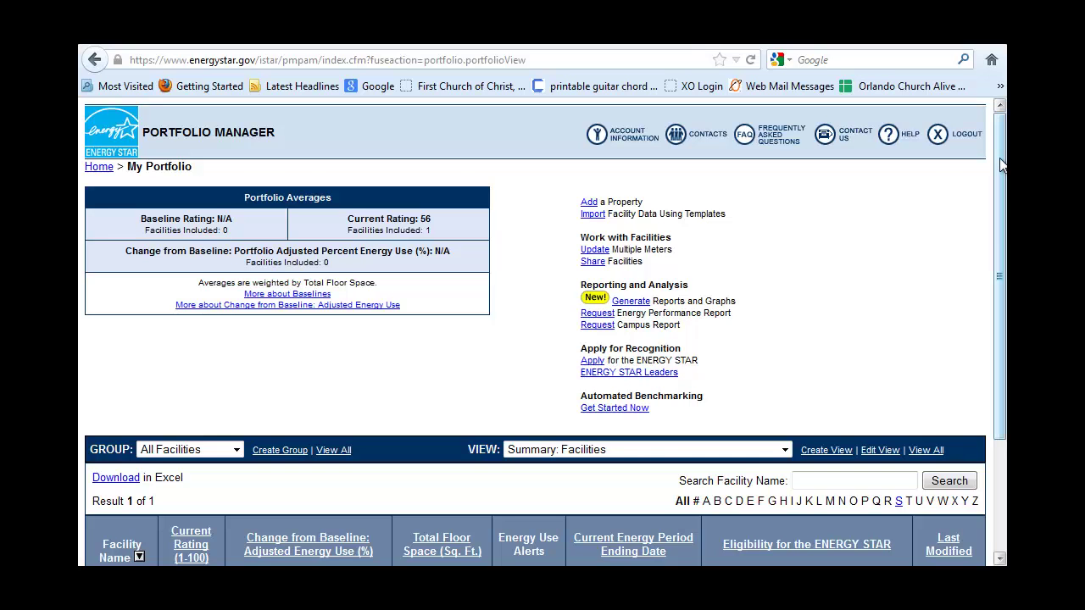
Start adding a property as a single facility for which the organization owns or manages 90% or more of the floor area
{"action": "left_click_drag", "start_coordinate": [999, 160], "coordinate": [1000, 260]}
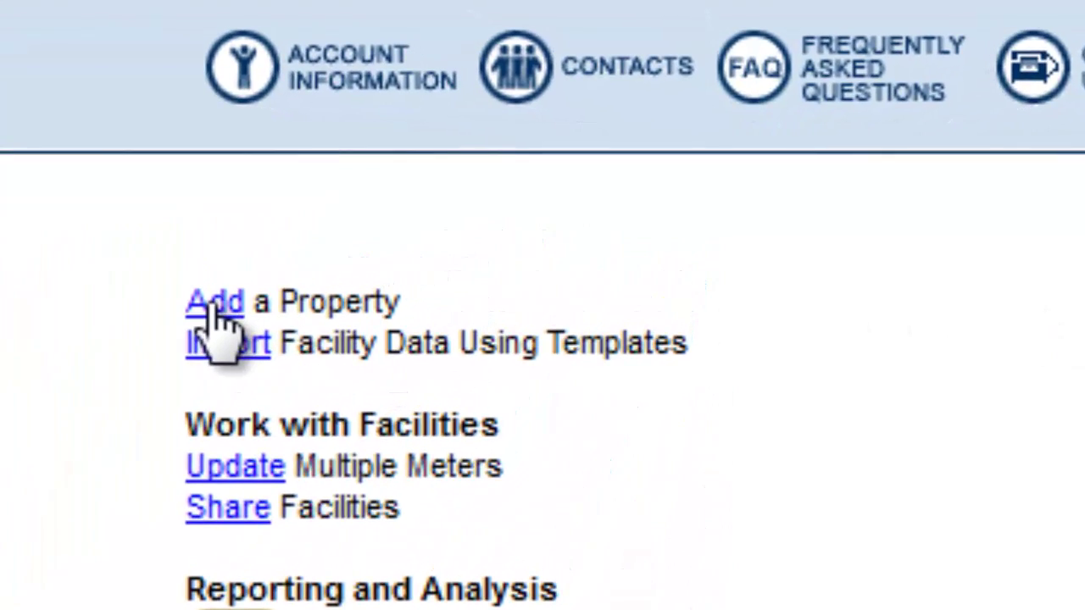
{"action": "left_click", "coordinate": [216, 309]}
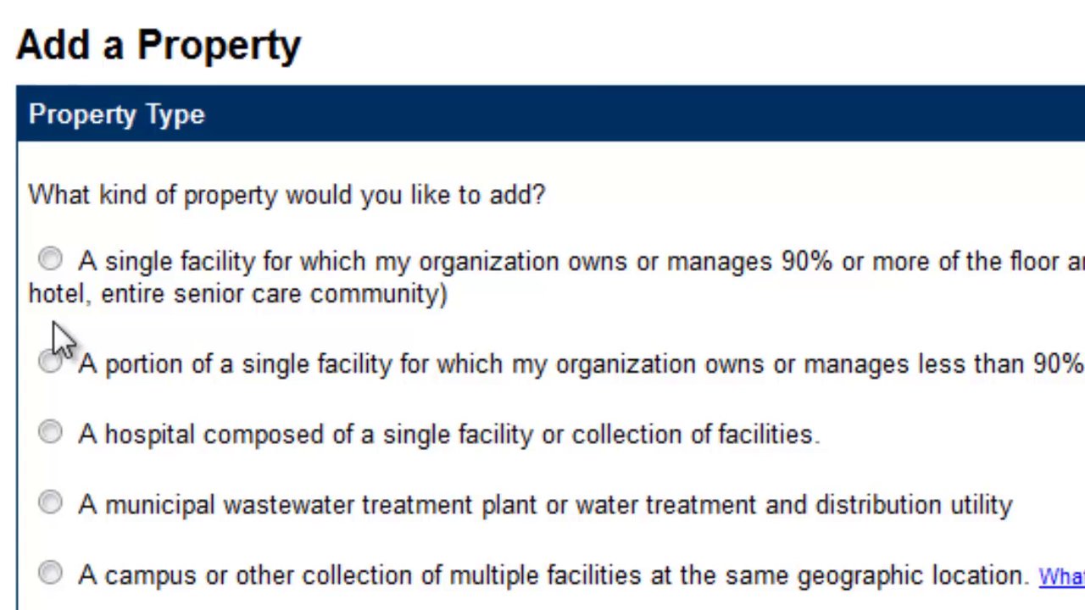
{"action": "left_click", "coordinate": [49, 259]}
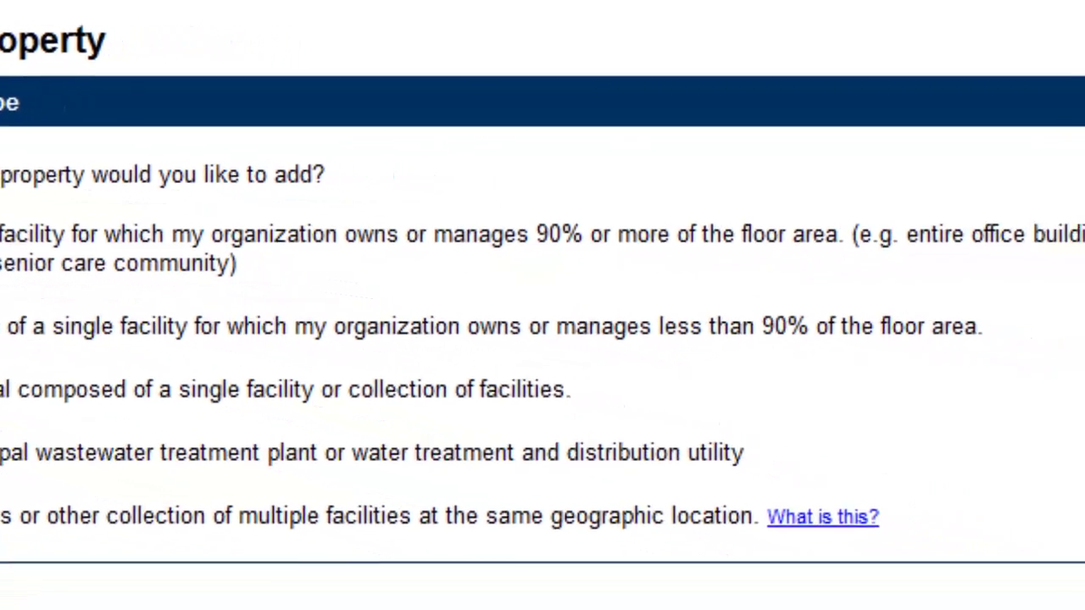
{"action": "left_click", "coordinate": [978, 533]}
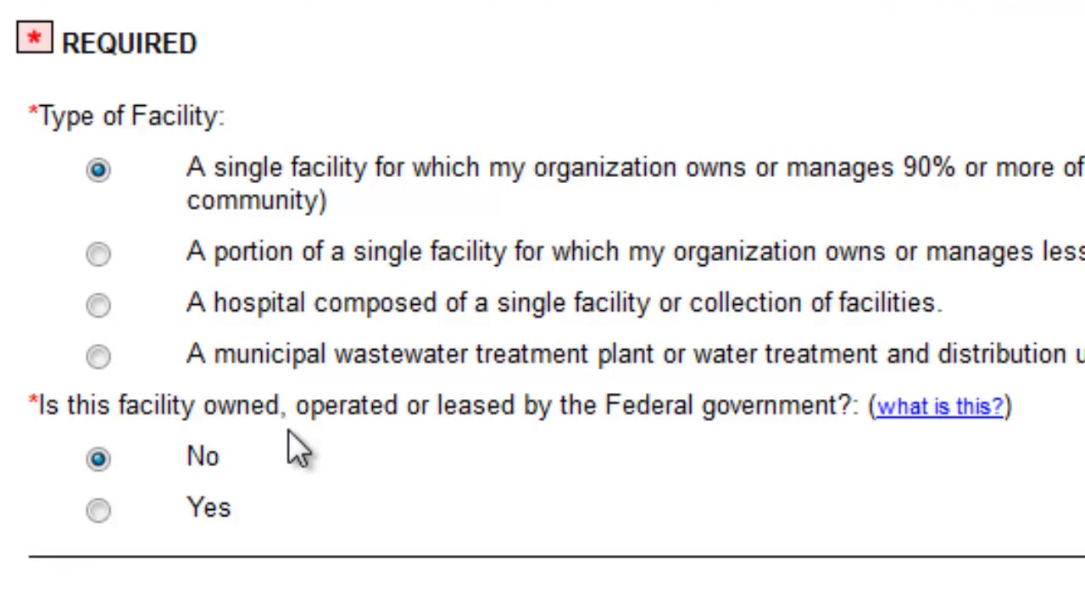
Name the facility Greenway School and fill in its street address, city, state, county, ZIP code and year built 2000
{"action": "scroll", "coordinate": [293, 440], "scroll_direction": "down", "scroll_amount": 10}
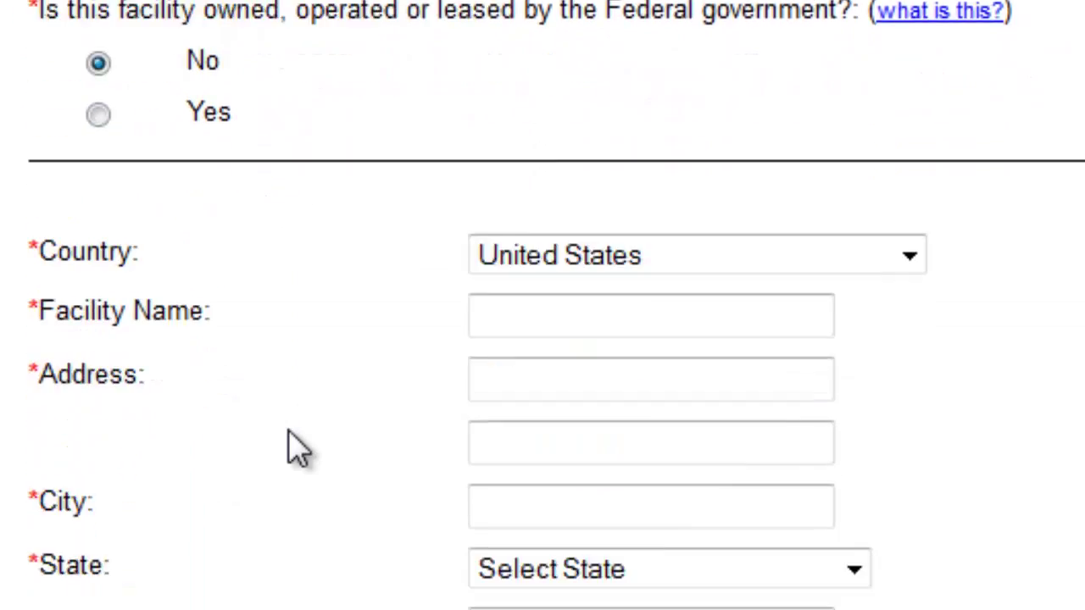
{"action": "scroll", "coordinate": [288, 449], "scroll_direction": "up", "scroll_amount": 5}
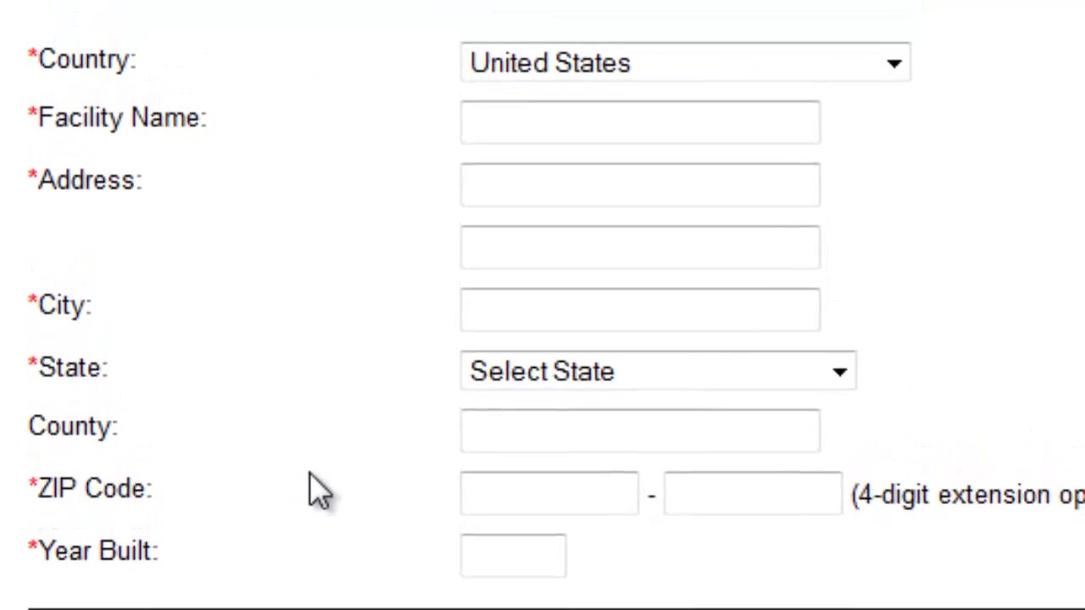
{"action": "left_click", "coordinate": [483, 121]}
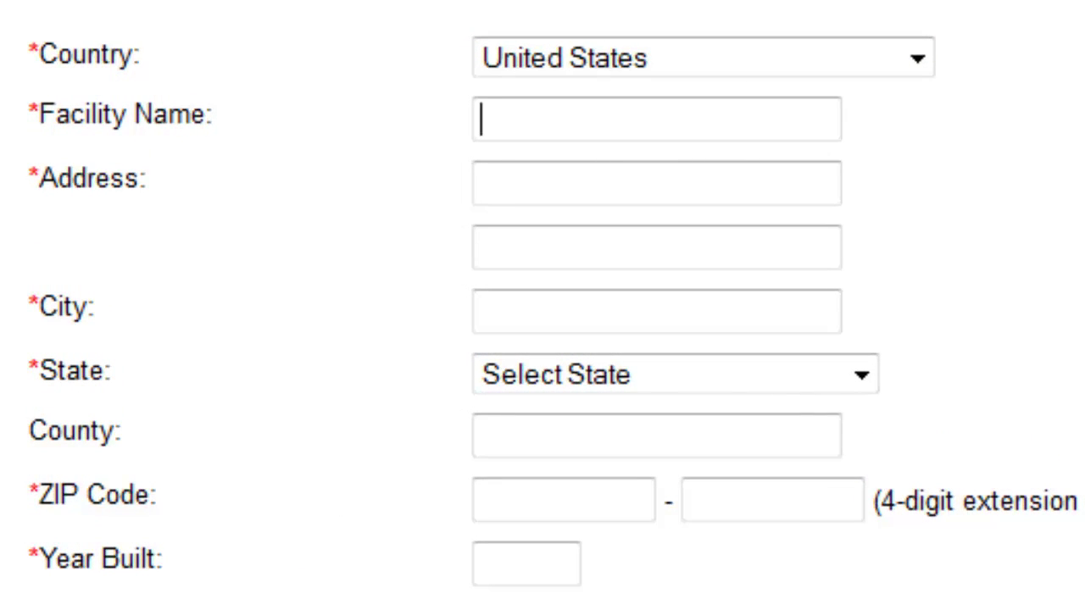
{"action": "type", "text": "Green"}
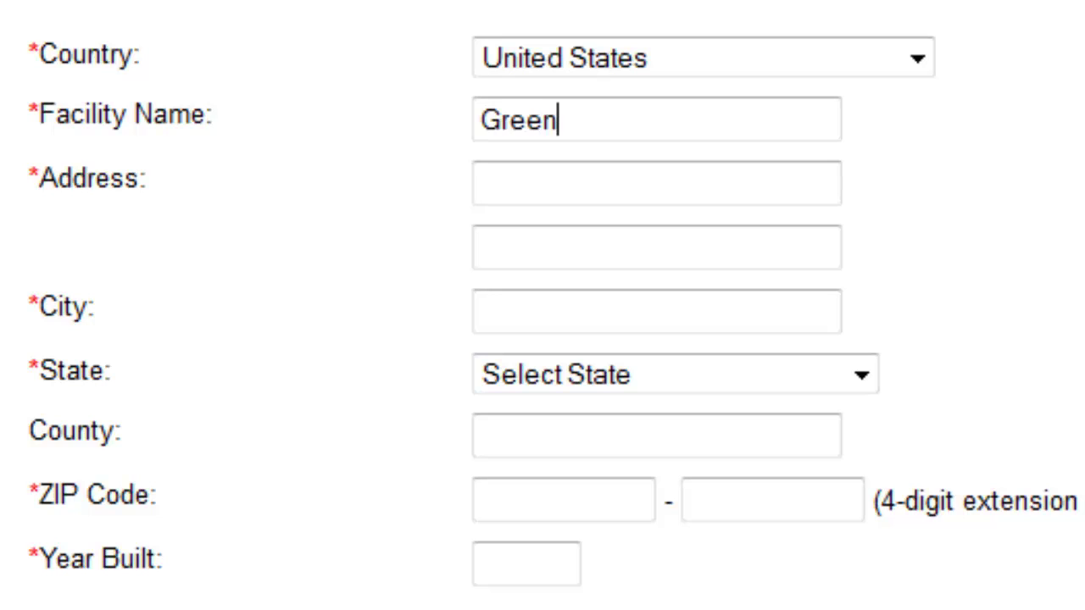
{"action": "type", "text": "way School"}
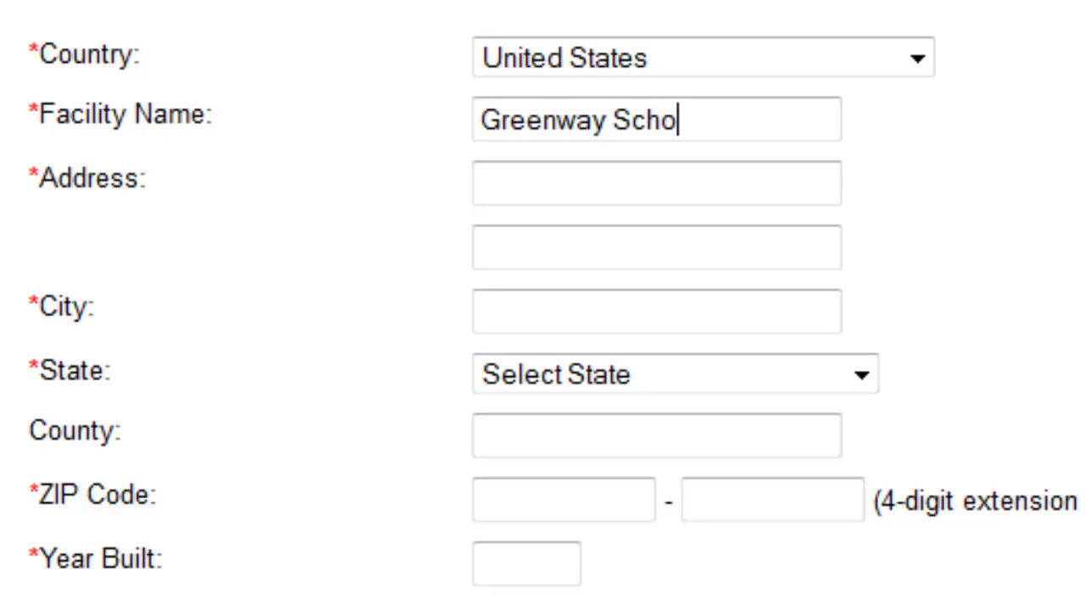
{"action": "left_click", "coordinate": [499, 181]}
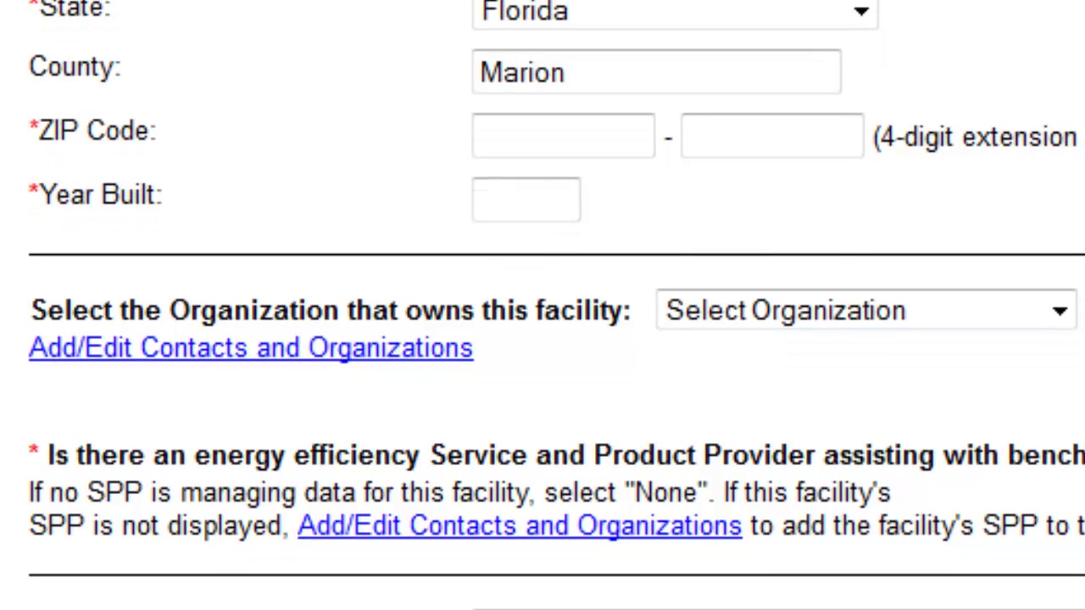
{"action": "left_click", "coordinate": [560, 137]}
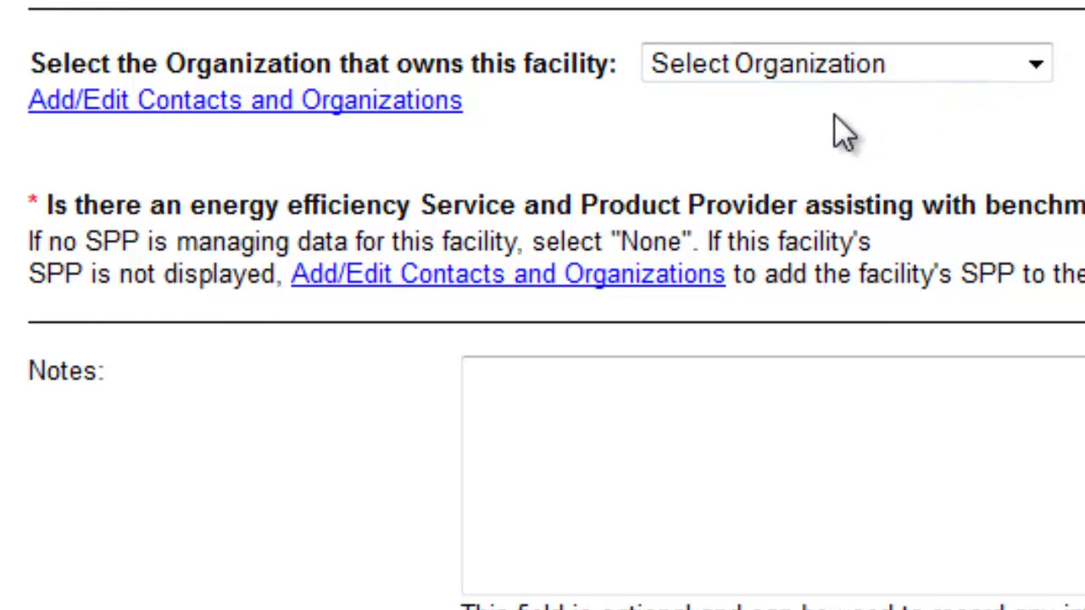
Add the organization Greenville School District with its address, phone and web address, marked as not an ENERGY STAR Partner
{"action": "left_click", "coordinate": [161, 115]}
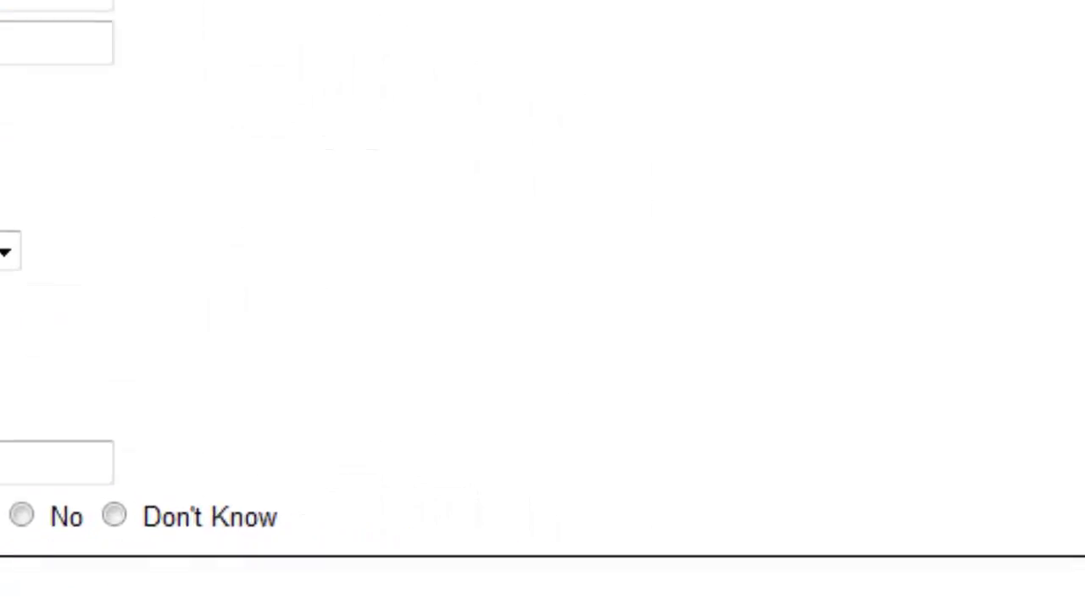
{"action": "left_click", "coordinate": [1063, 534]}
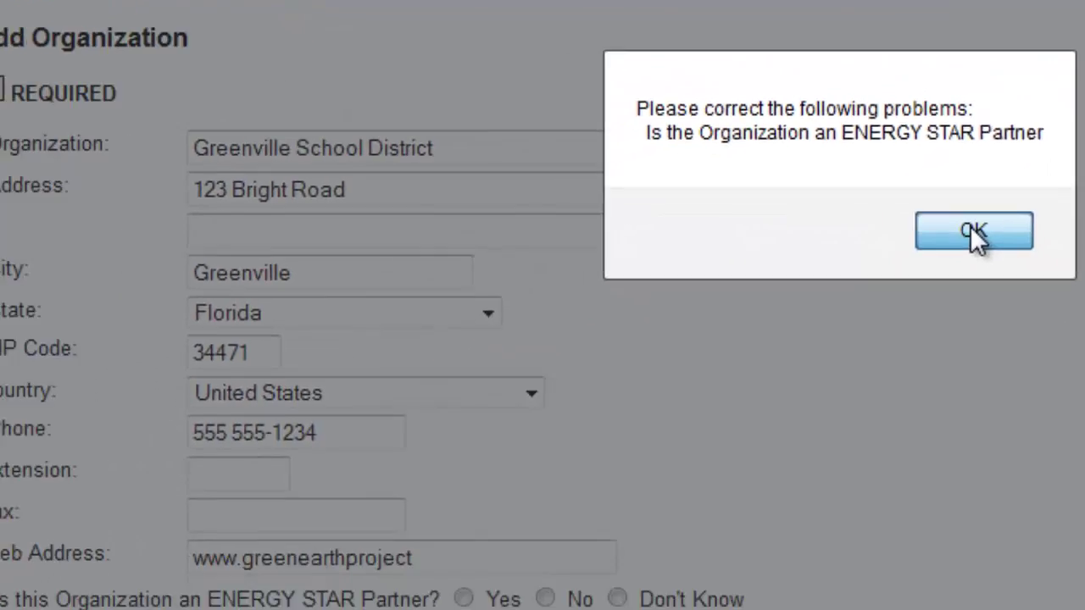
{"action": "left_click", "coordinate": [973, 232]}
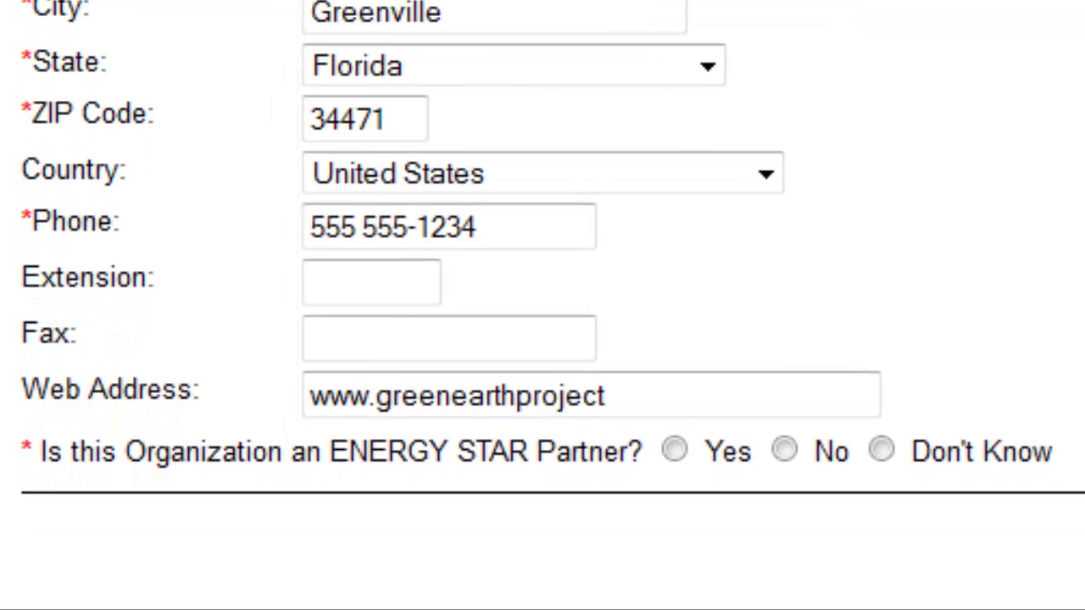
{"action": "left_click", "coordinate": [784, 450]}
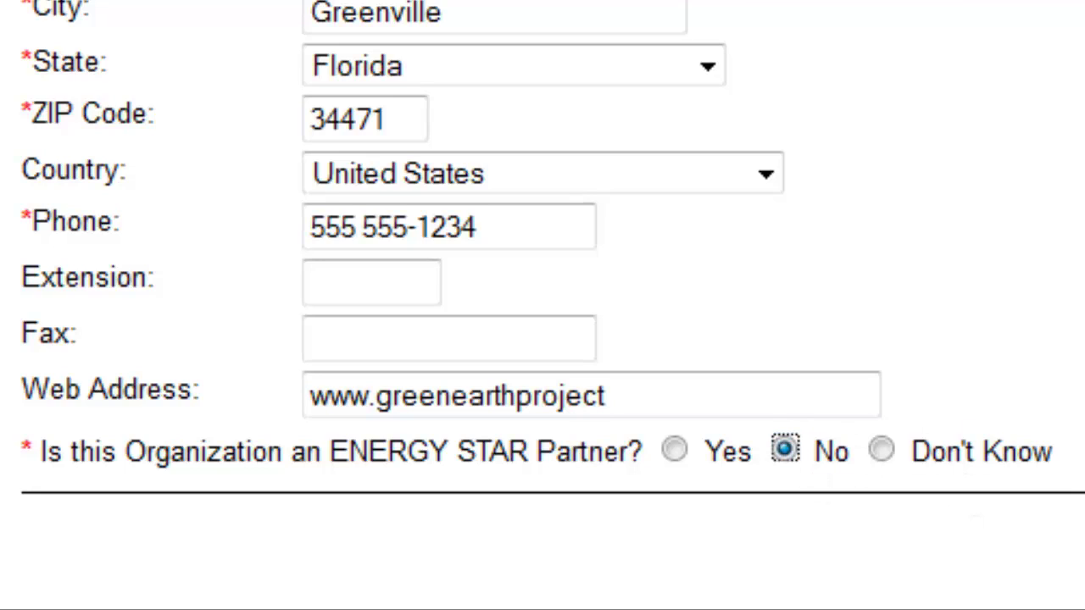
{"action": "key", "text": "Return"}
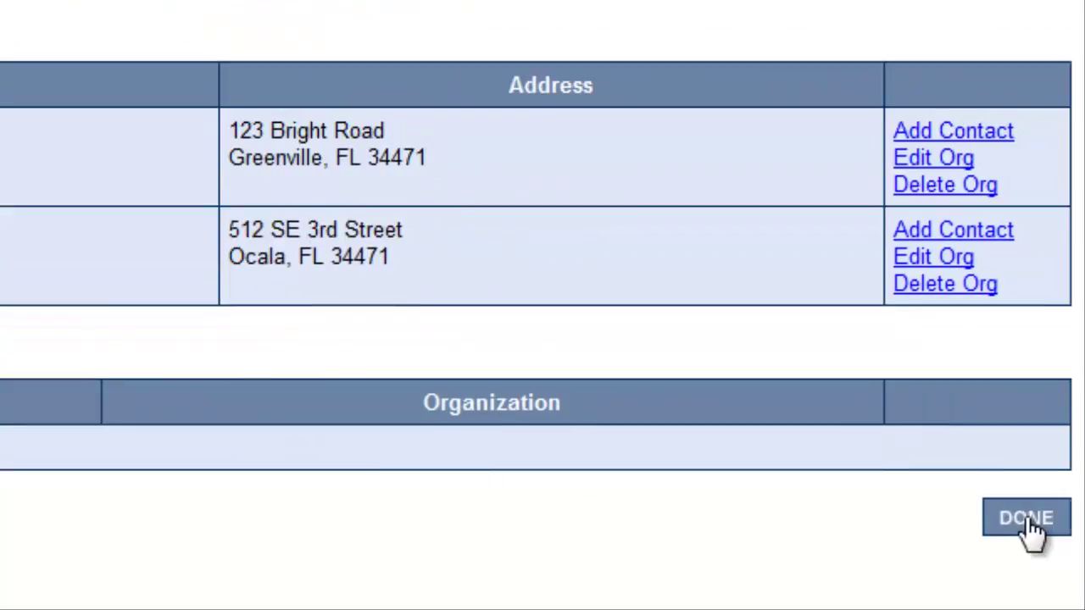
{"action": "left_click", "coordinate": [1027, 515]}
Set the facility's owning organization to Greenville School District and its Service and Product Provider to None
{"action": "left_click_drag", "start_coordinate": [998, 159], "coordinate": [998, 282]}
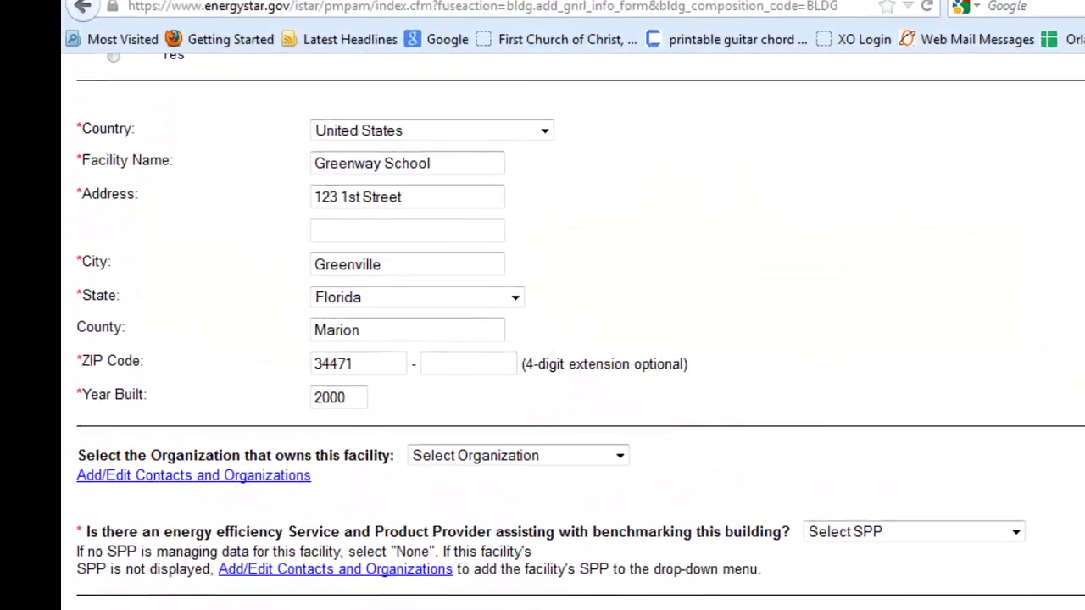
{"action": "scroll", "coordinate": [542, 339], "scroll_direction": "down", "scroll_amount": 5}
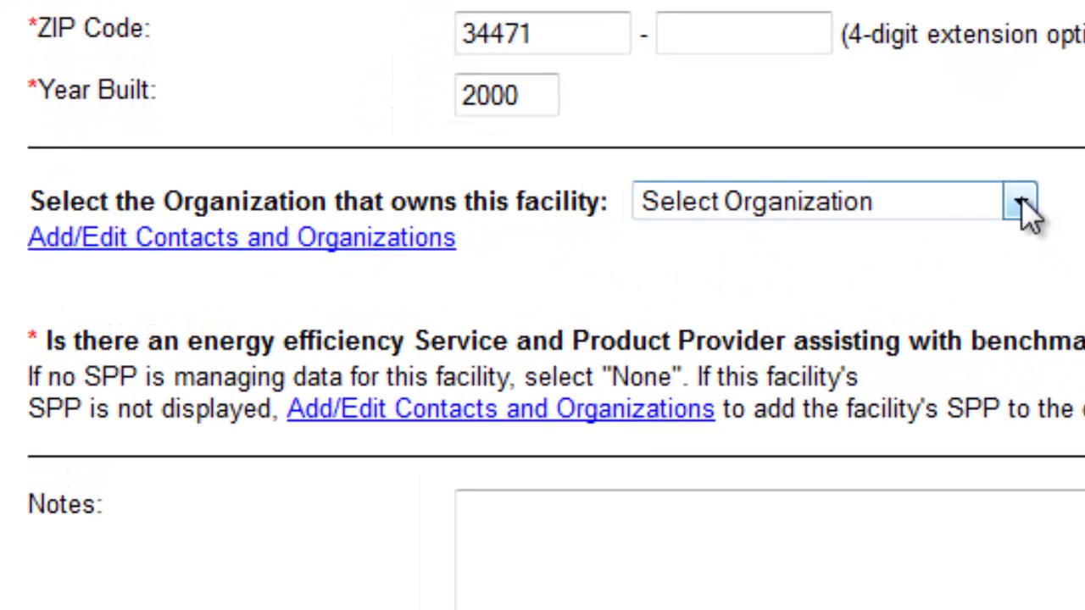
{"action": "left_click", "coordinate": [1021, 202]}
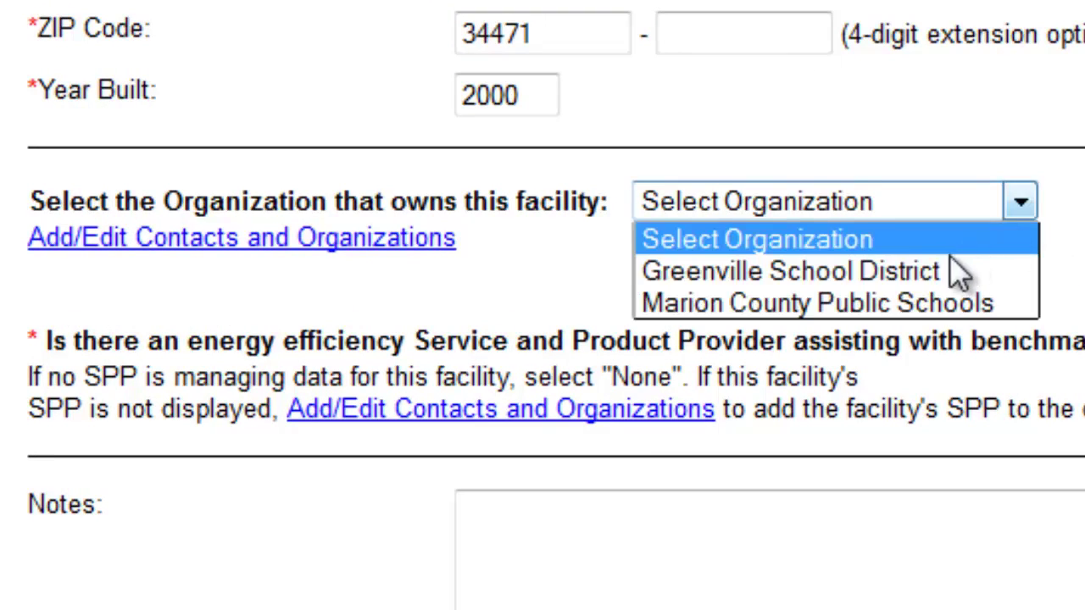
{"action": "left_click", "coordinate": [873, 271]}
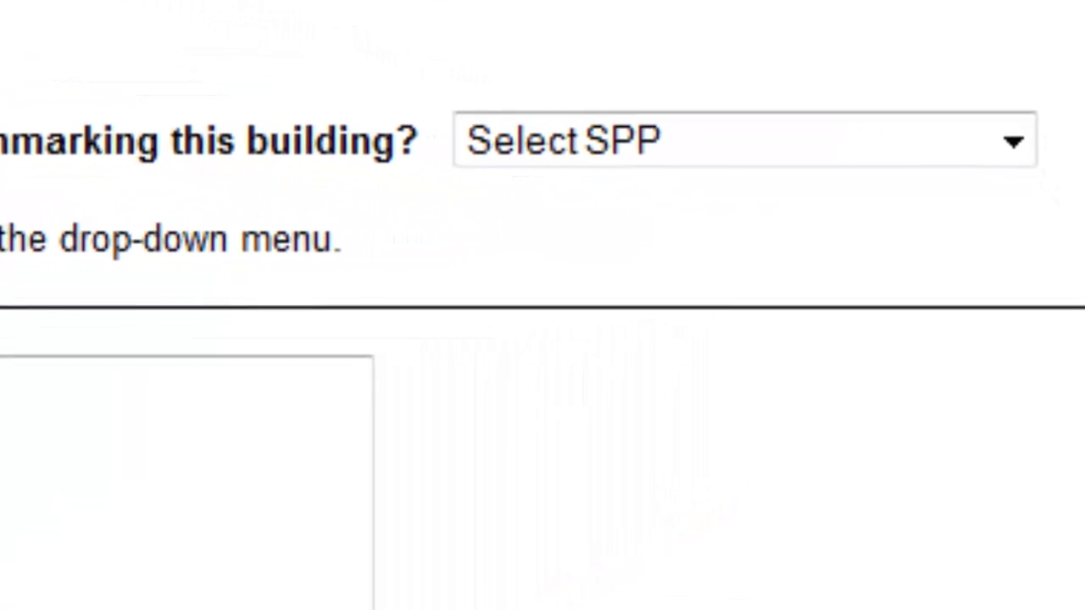
{"action": "left_click", "coordinate": [1004, 128]}
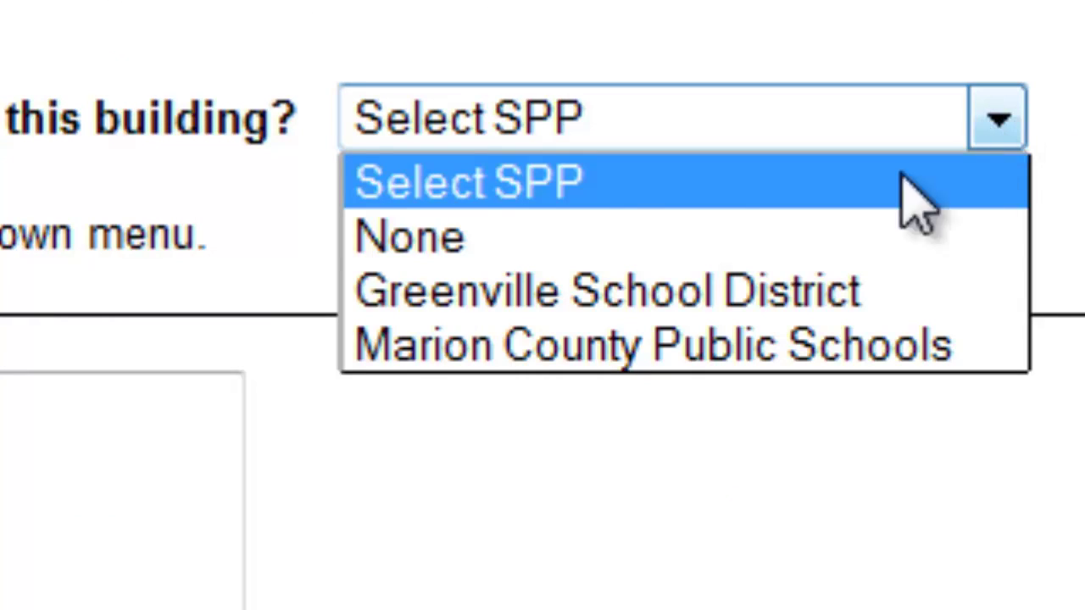
{"action": "left_click", "coordinate": [432, 243]}
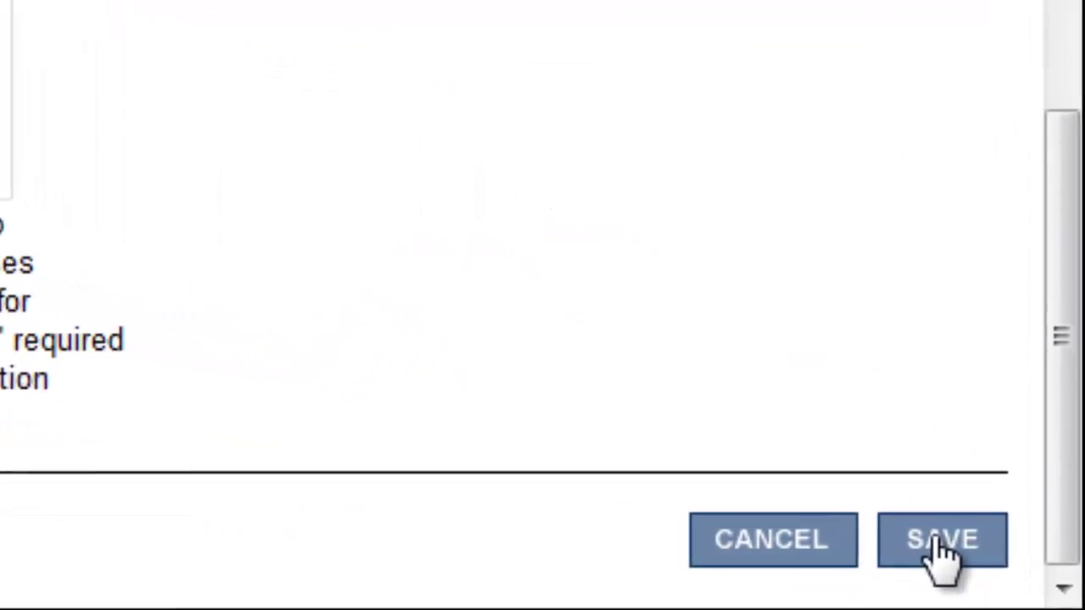
Save the facility information with Progress Energy Florida as the electric distribution utility
{"action": "left_click", "coordinate": [945, 545]}
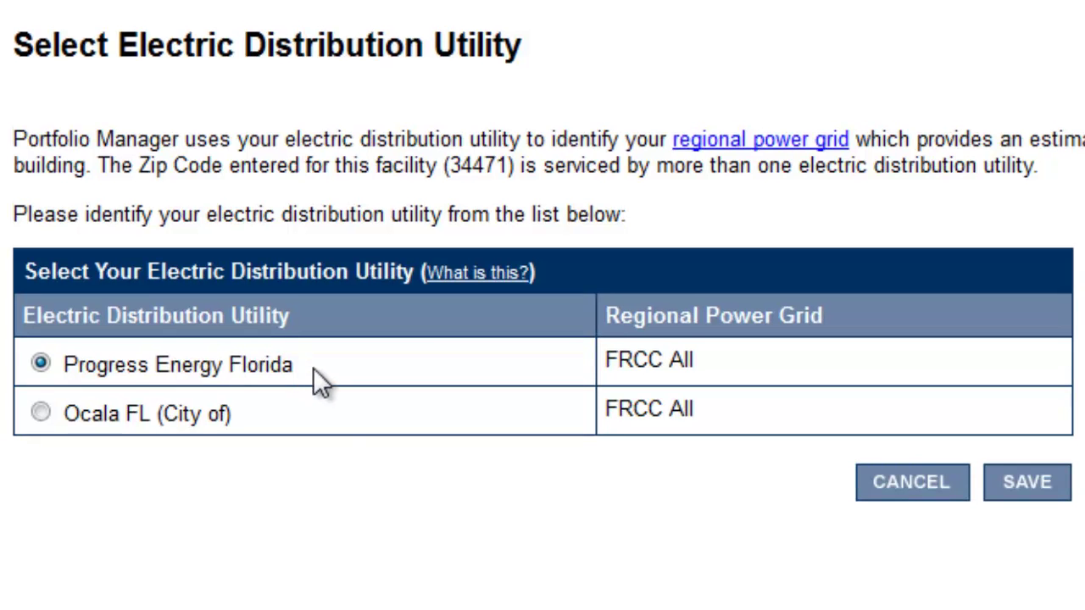
{"action": "left_click", "coordinate": [1027, 483]}
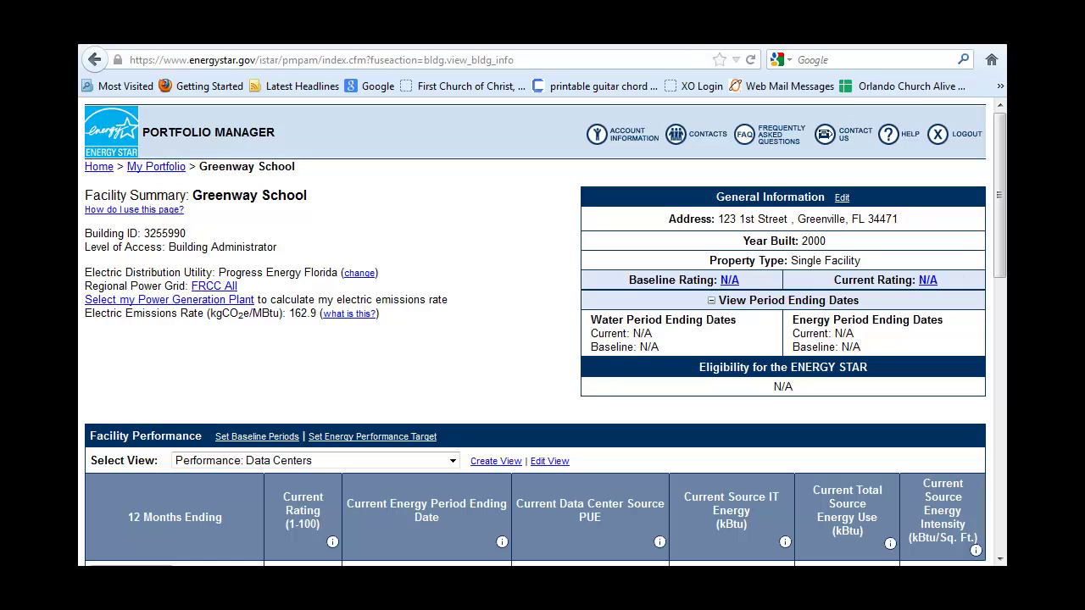
Add a facility space named K-12 School with the space type K-12 School
{"action": "left_click_drag", "start_coordinate": [1003, 133], "coordinate": [999, 401]}
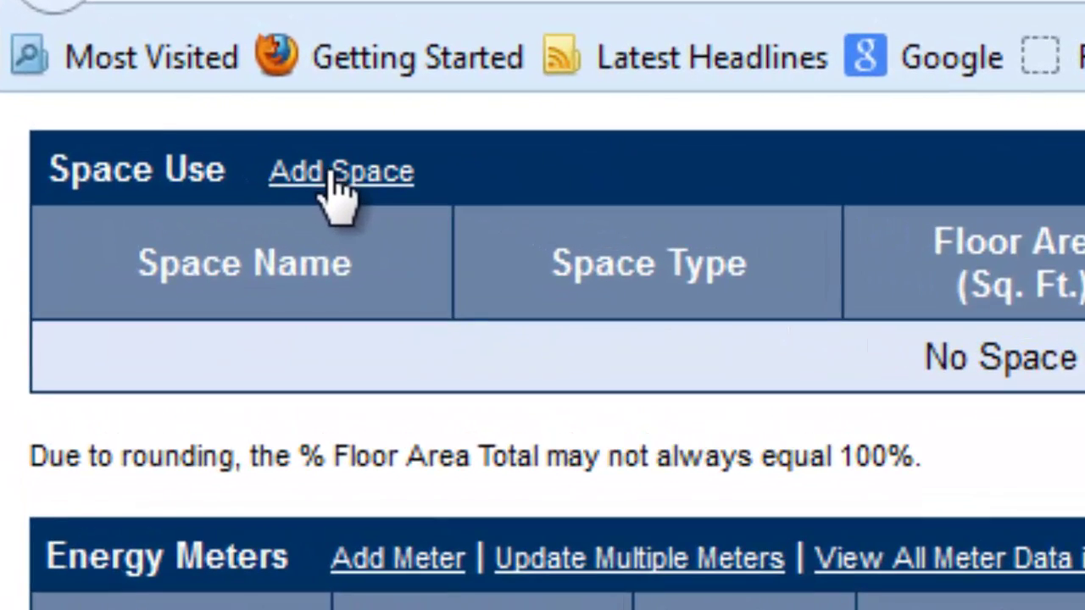
{"action": "left_click", "coordinate": [335, 179]}
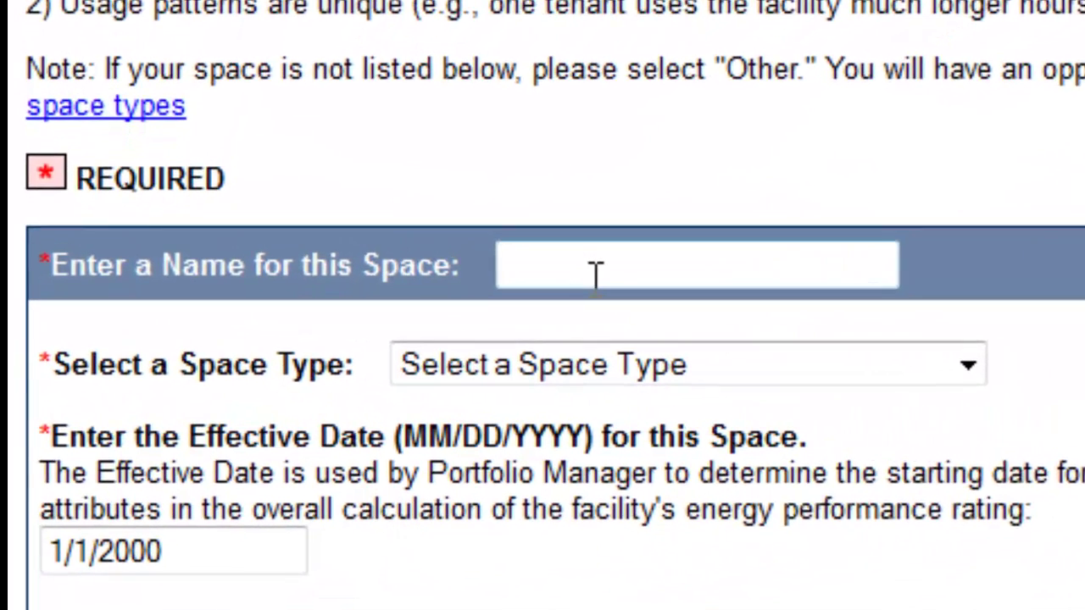
{"action": "left_click", "coordinate": [596, 275]}
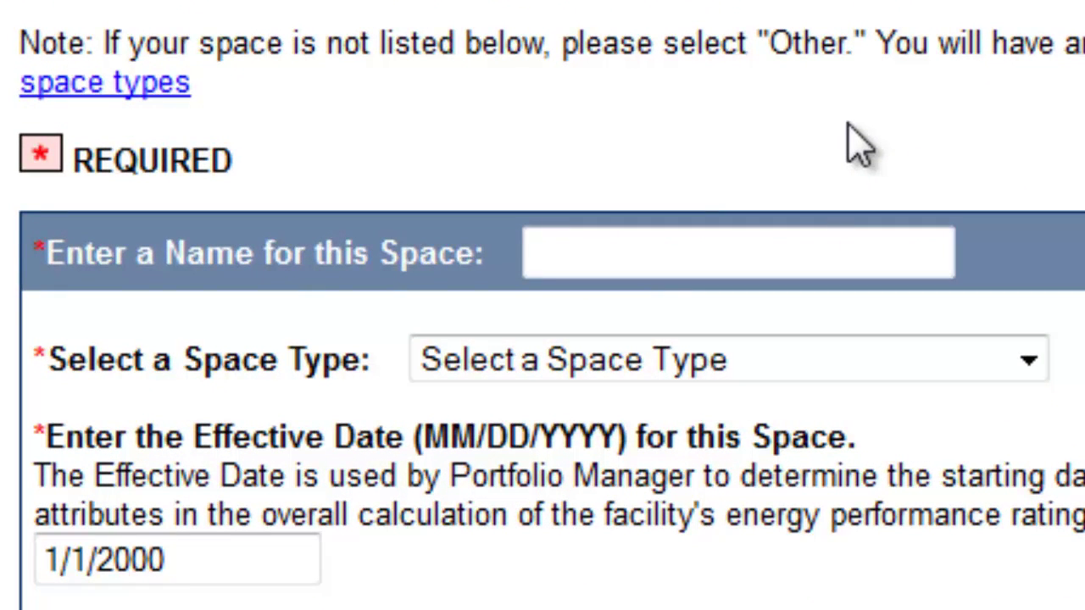
{"action": "type", "text": "K-12 School"}
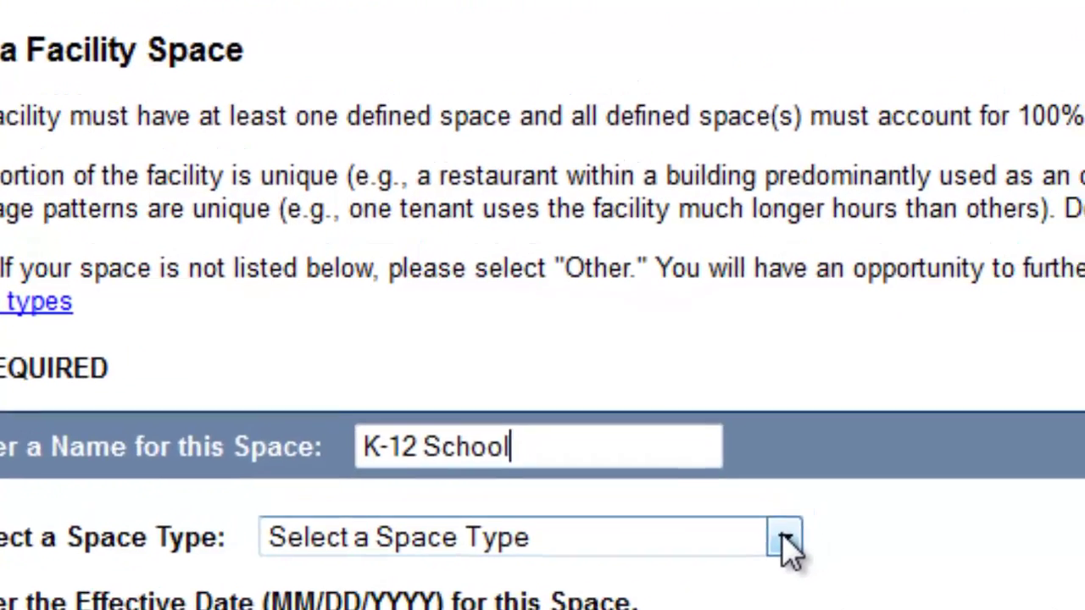
{"action": "left_click", "coordinate": [786, 542]}
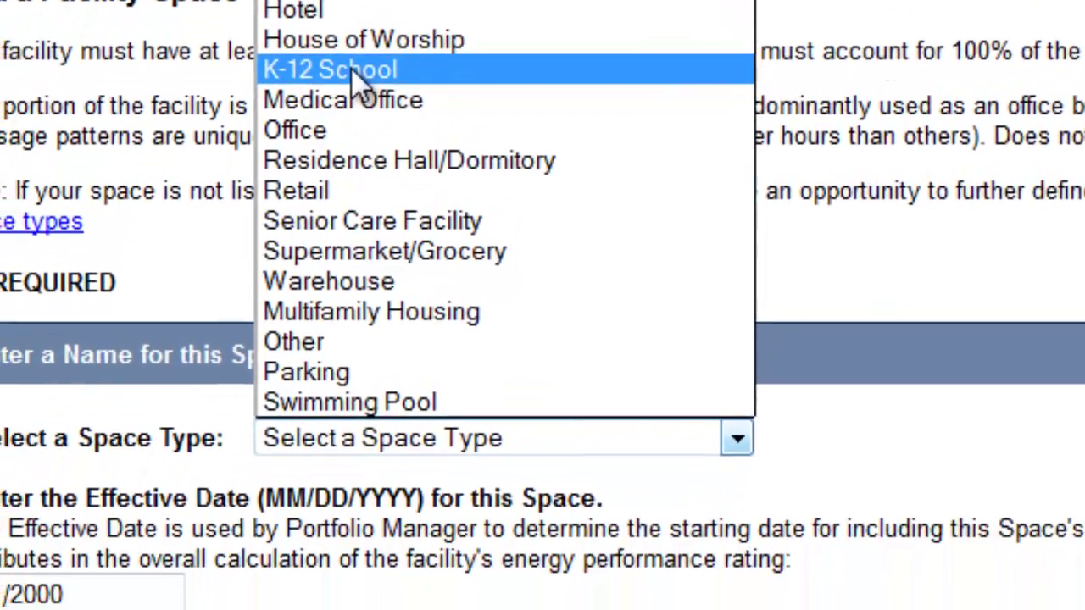
{"action": "left_click", "coordinate": [285, 250]}
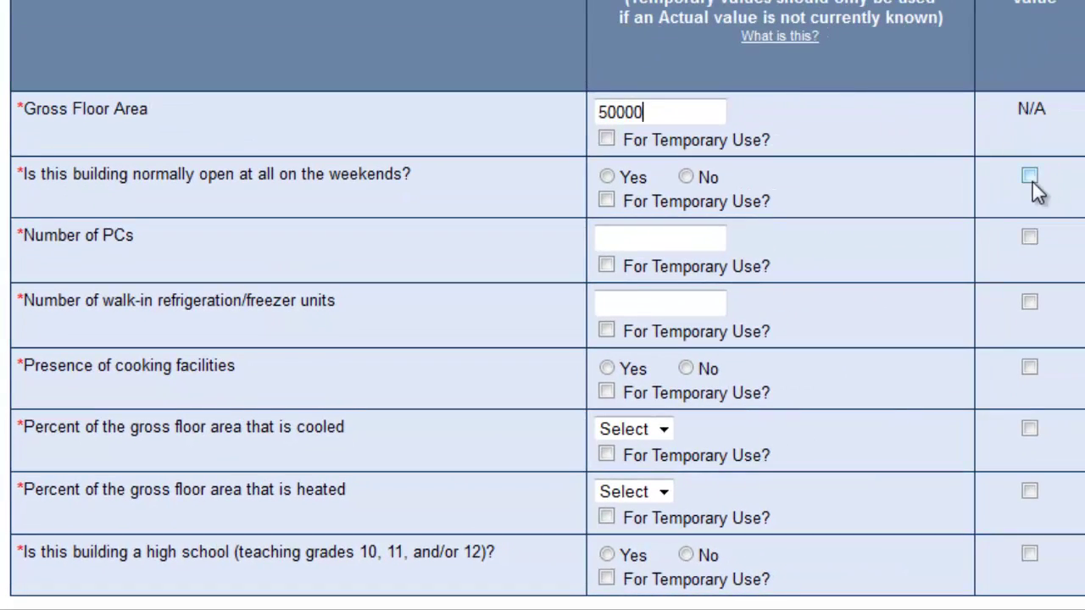
Set the gross floor area to 50000, use default values for the other required attributes, and save the space
{"action": "left_click", "coordinate": [1030, 302]}
{"action": "left_click", "coordinate": [1030, 368]}
{"action": "left_click", "coordinate": [1030, 429]}
{"action": "left_click", "coordinate": [1030, 492]}
{"action": "left_click", "coordinate": [1030, 555]}
{"action": "scroll", "coordinate": [543, 339], "scroll_direction": "down", "scroll_amount": 4}
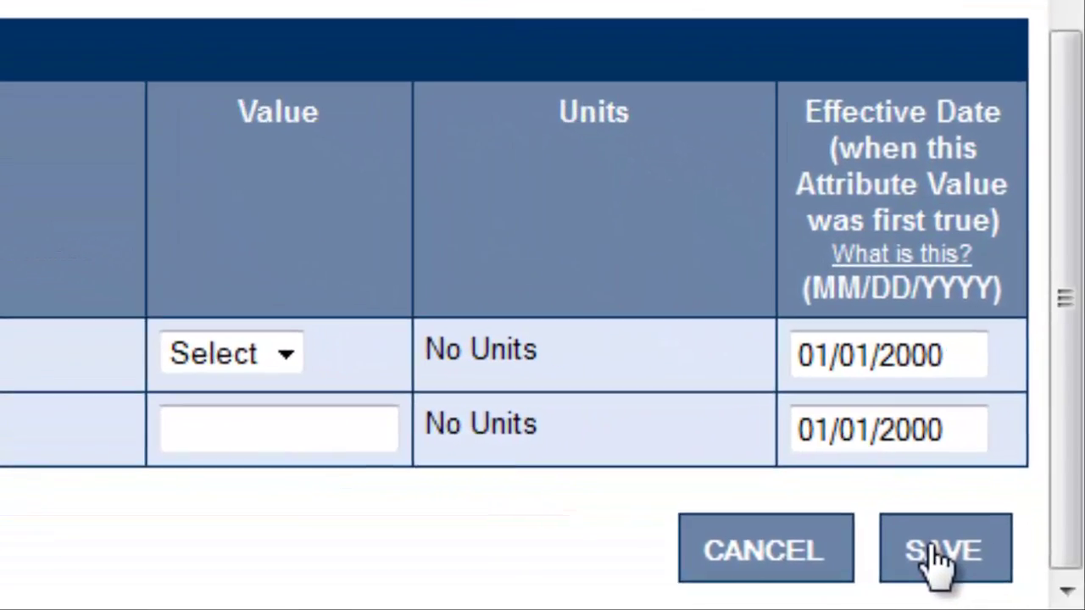
{"action": "left_click", "coordinate": [939, 560]}
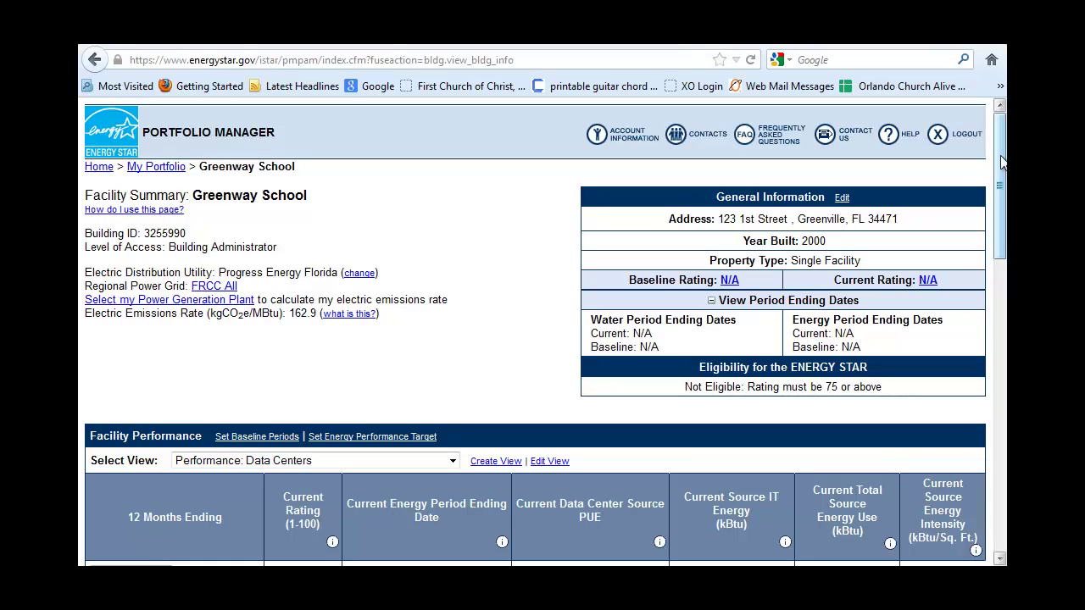
{"action": "left_click_drag", "start_coordinate": [1001, 163], "coordinate": [1001, 273]}
{"action": "scroll", "coordinate": [542, 339], "scroll_direction": "down", "scroll_amount": 3}
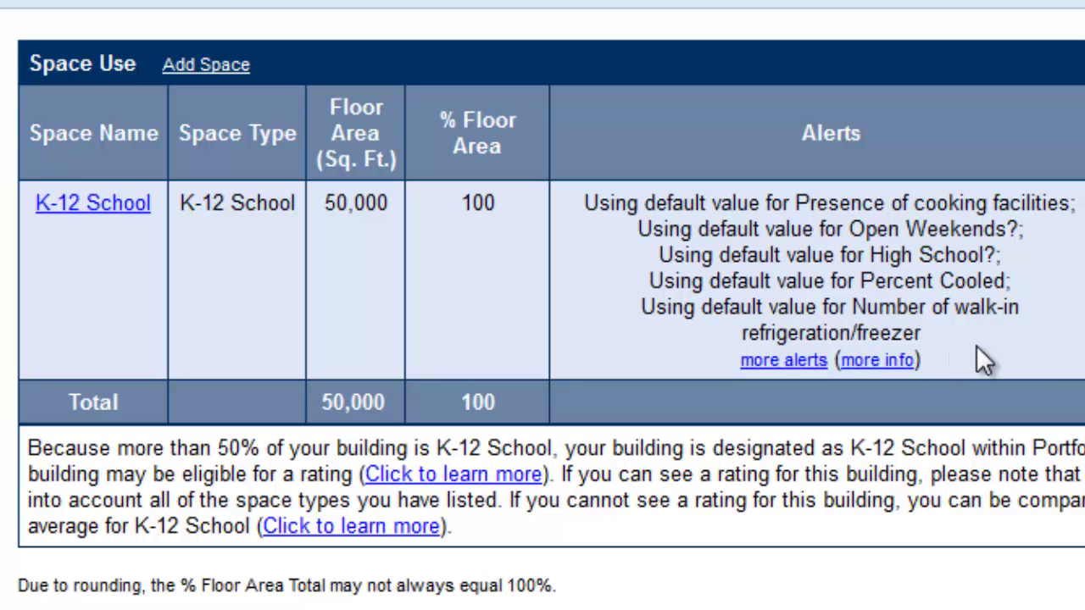
Add an energy meter to the facility and name it Main Meter 44566a -01
{"action": "left_click_drag", "start_coordinate": [991, 360], "coordinate": [988, 432]}
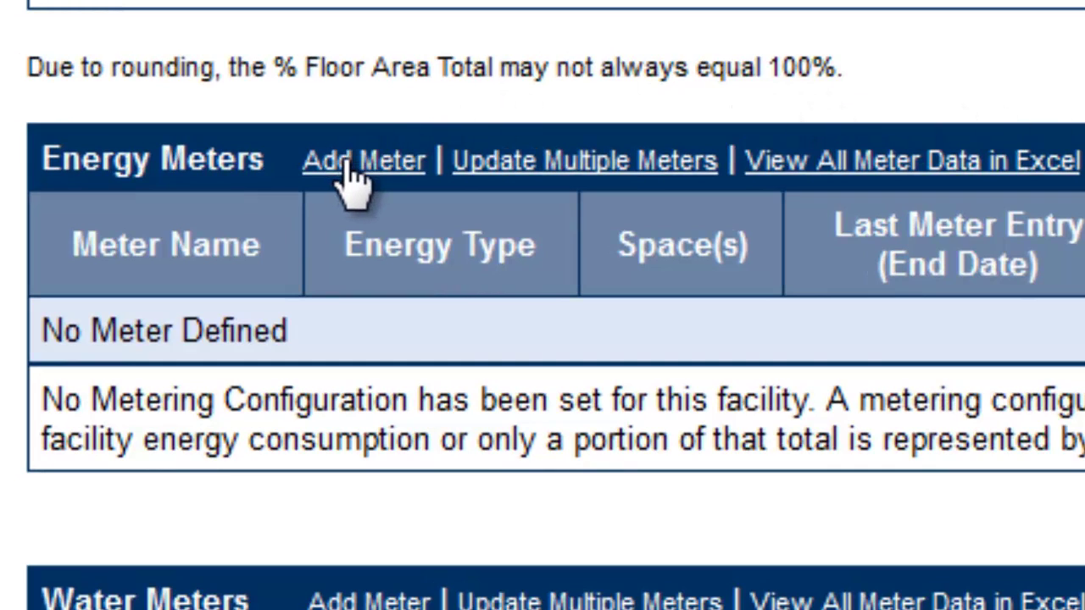
{"action": "left_click", "coordinate": [354, 173]}
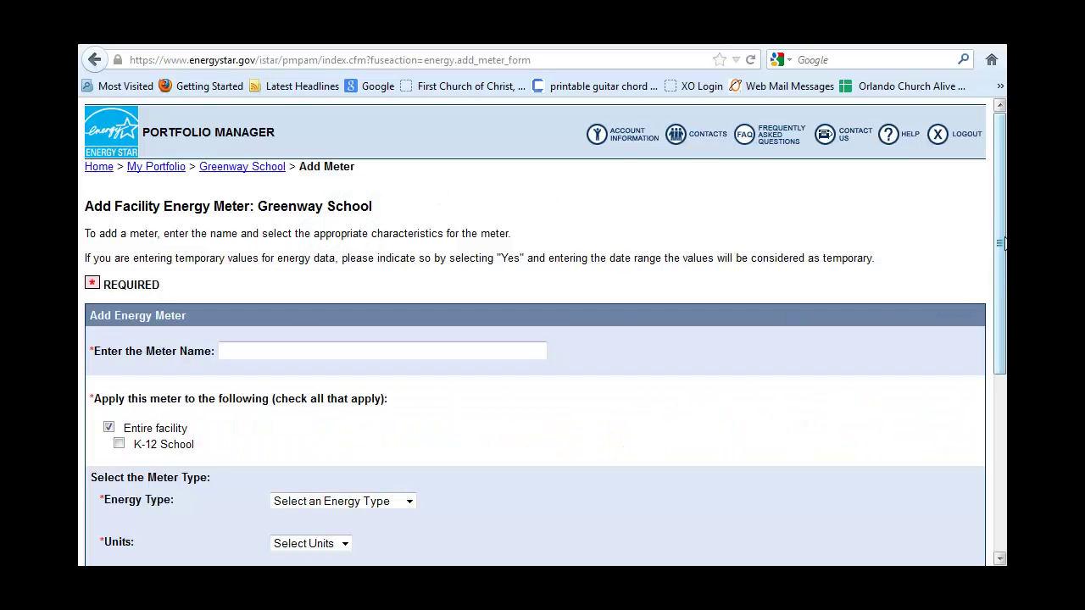
{"action": "left_click_drag", "start_coordinate": [1000, 193], "coordinate": [999, 314]}
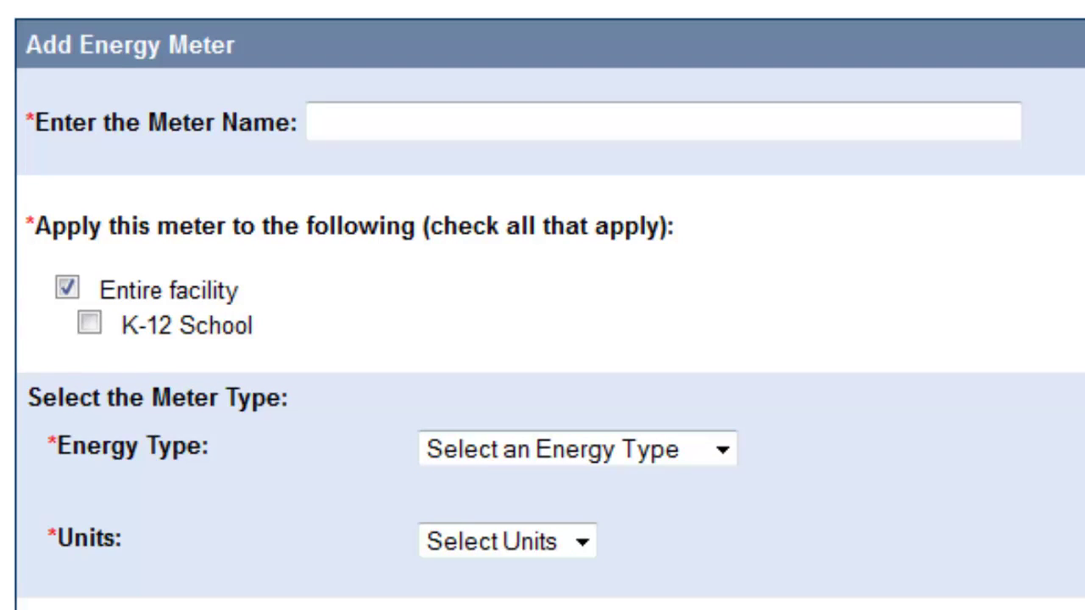
{"action": "type", "text": "Main Meter"}
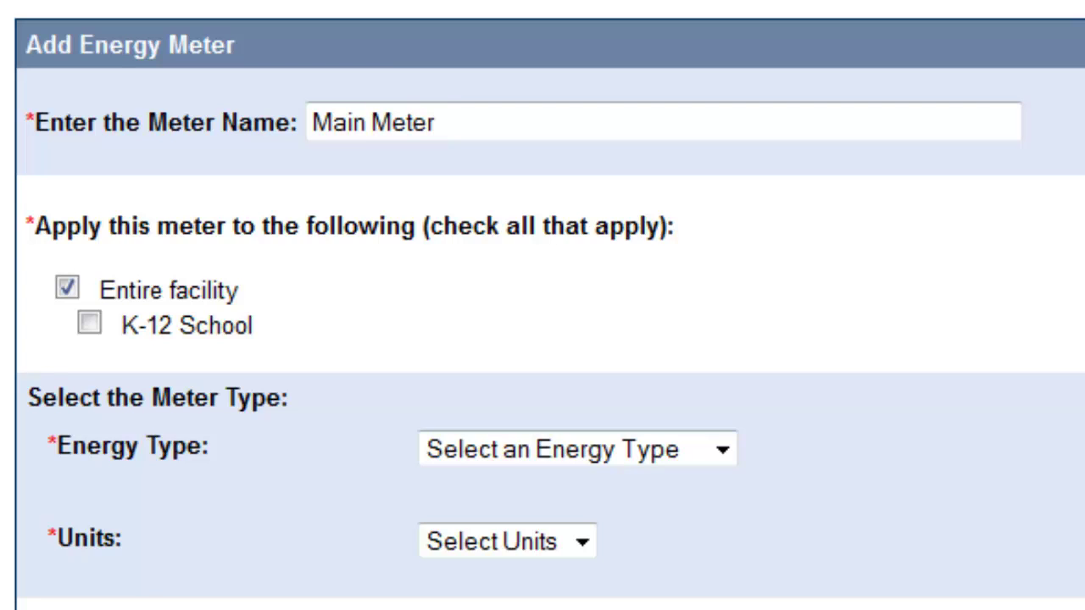
{"action": "type", "text": " 44566a -01"}
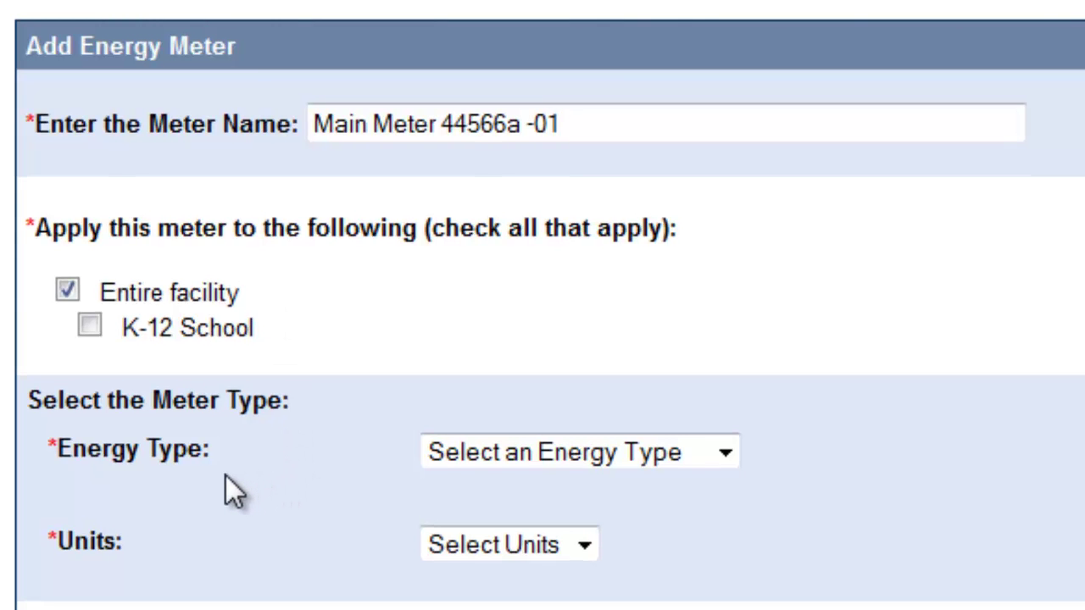
Set the meter's energy type to Electricity, keep Grid Purchase as the generation method, and choose kWh (thousand Watt-hours) as the units
{"action": "left_click", "coordinate": [724, 452]}
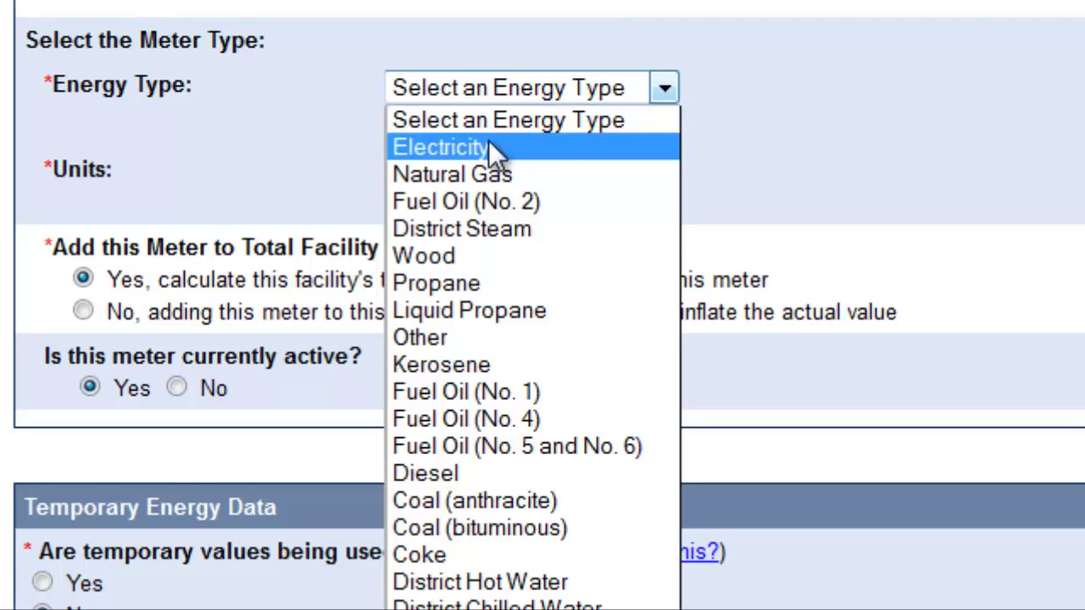
{"action": "left_click", "coordinate": [458, 150]}
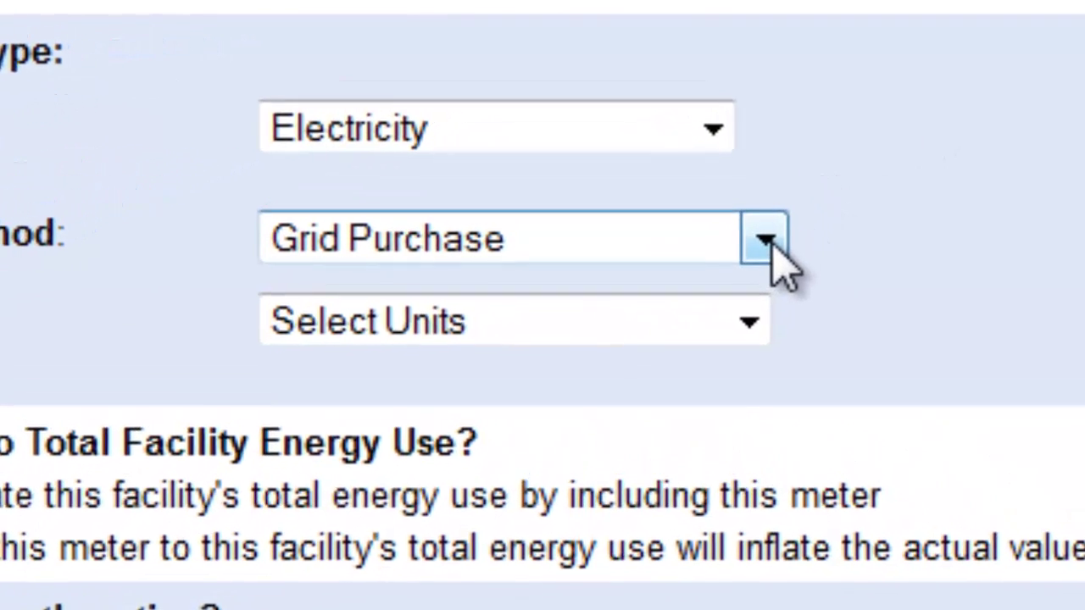
{"action": "left_click", "coordinate": [767, 242]}
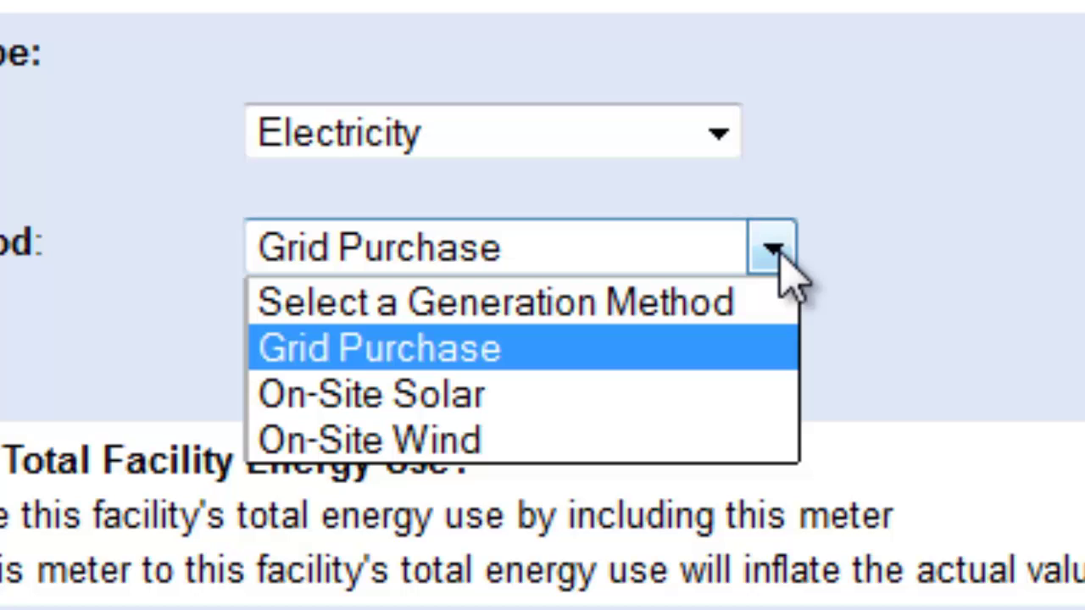
{"action": "left_click", "coordinate": [780, 254]}
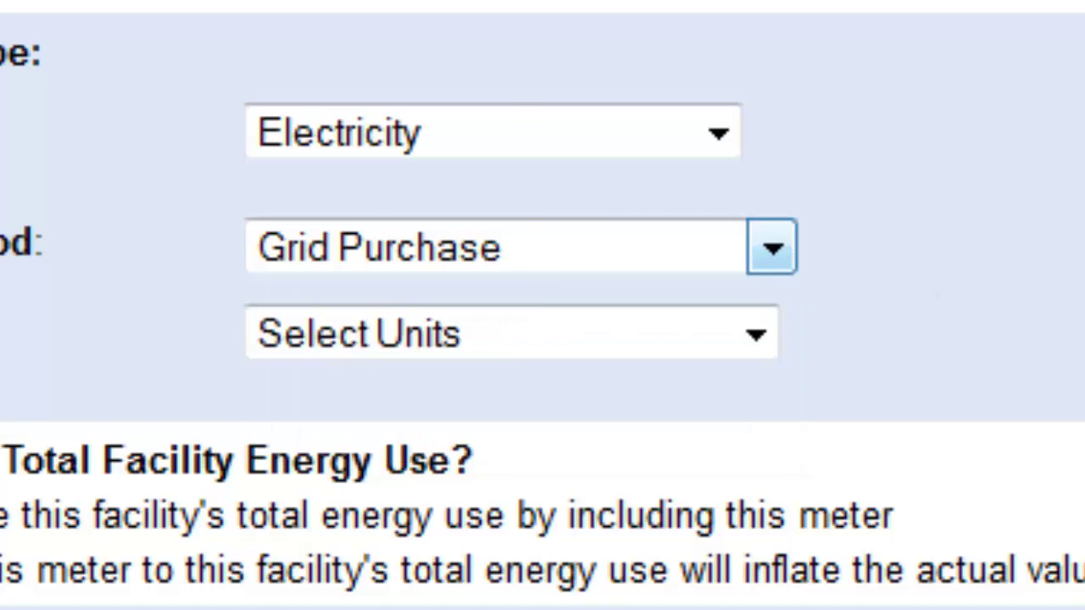
{"action": "left_click", "coordinate": [759, 330]}
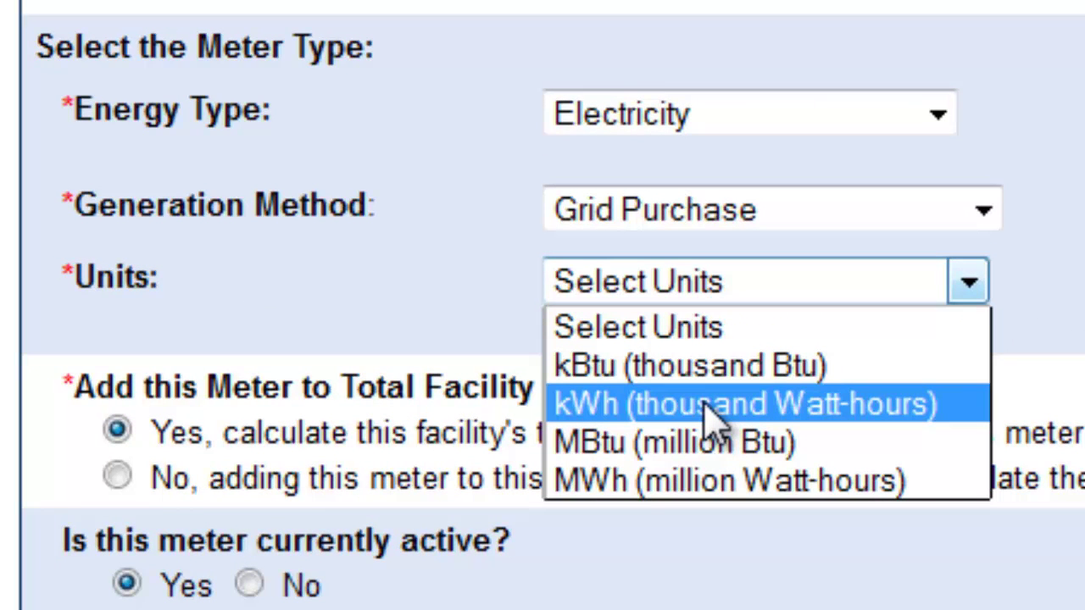
{"action": "left_click", "coordinate": [705, 403]}
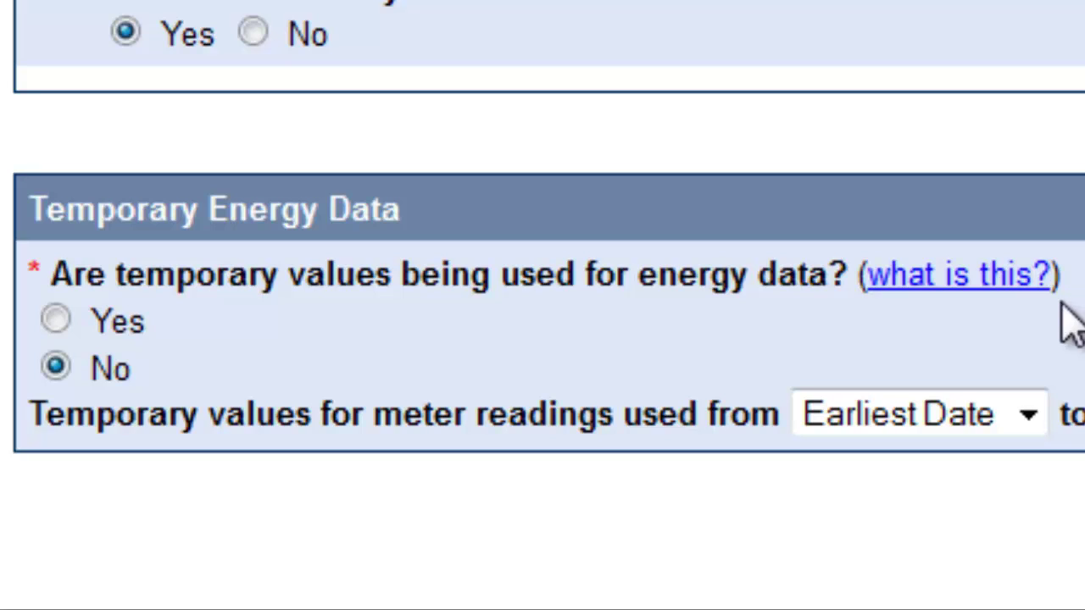
Consult the help on temporary energy data and save the new meter without adding meter entries
{"action": "left_click", "coordinate": [932, 280]}
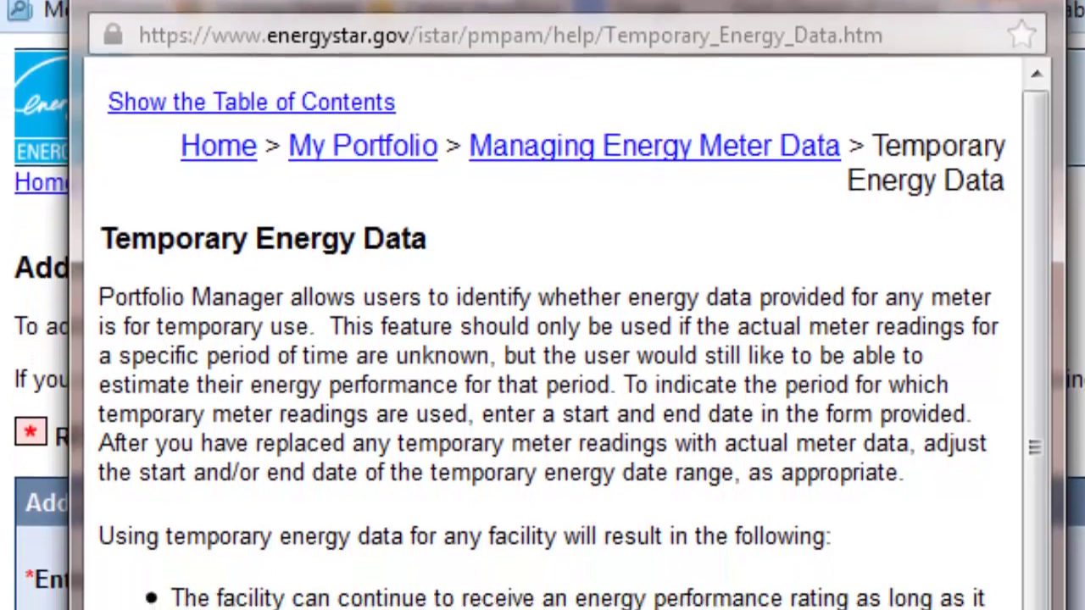
{"action": "left_click", "coordinate": [1011, 55]}
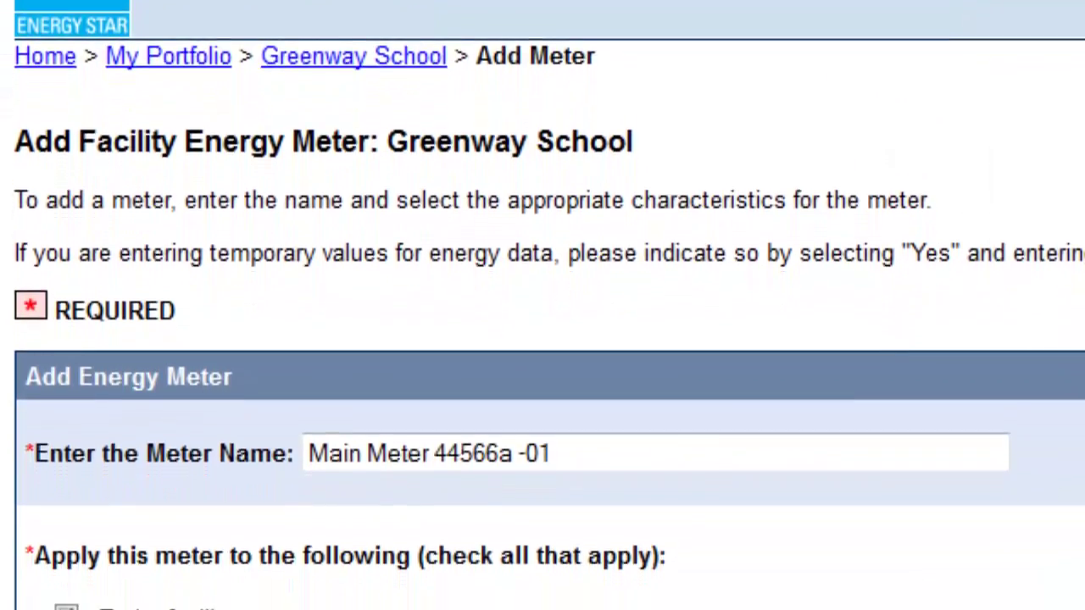
{"action": "scroll", "coordinate": [542, 305], "scroll_direction": "down", "scroll_amount": 5}
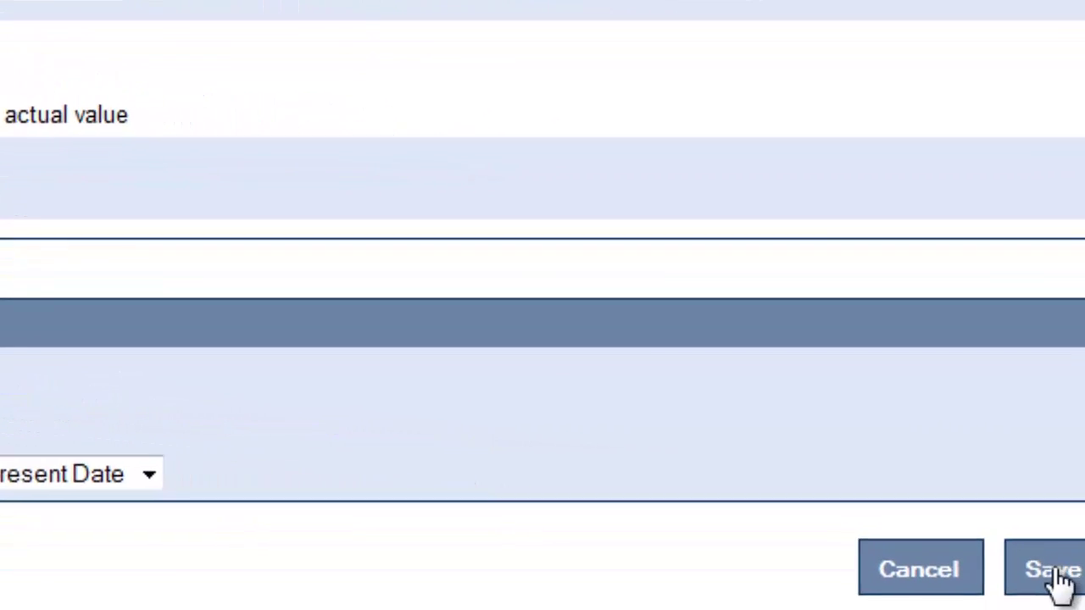
{"action": "left_click", "coordinate": [974, 563]}
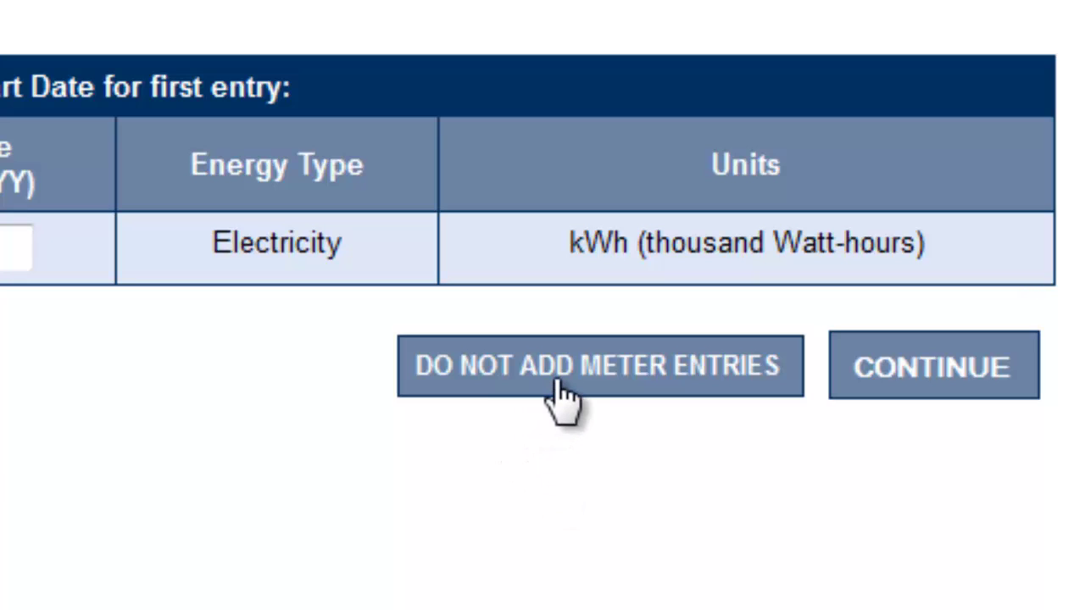
{"action": "left_click", "coordinate": [562, 391]}
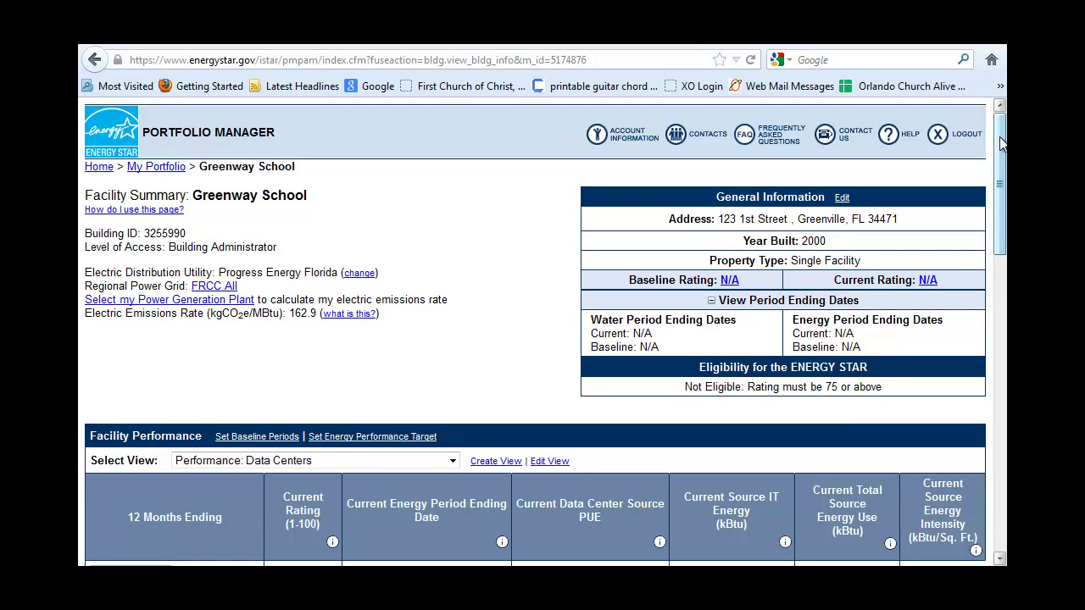
Review the Greenway School facility summary, including its performance, space use, energy meter and water meter sections
{"action": "scroll", "coordinate": [1000, 144], "scroll_direction": "down", "scroll_amount": 3}
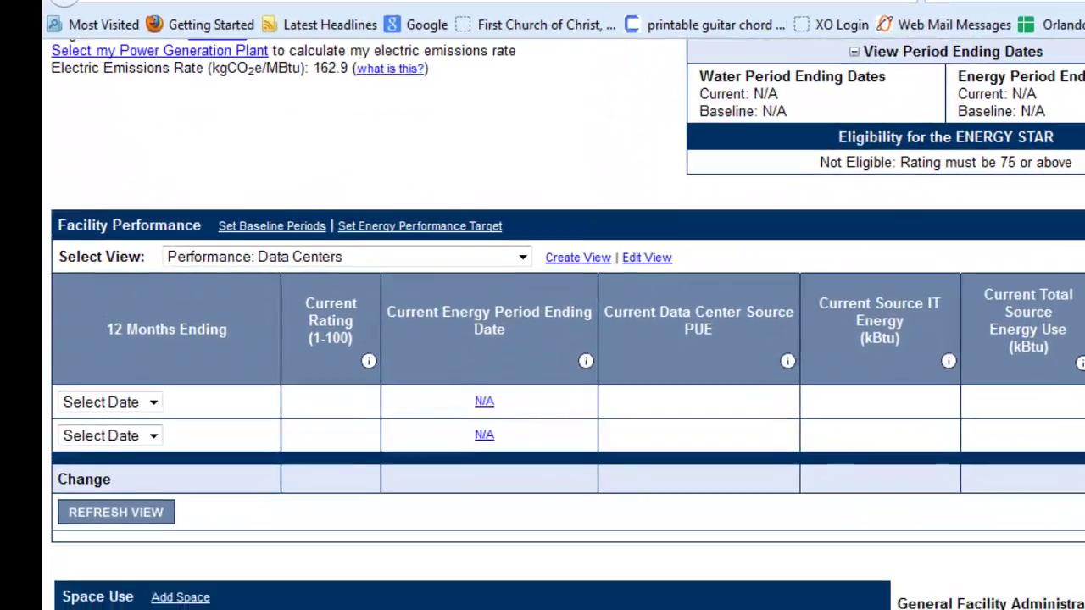
{"action": "scroll", "coordinate": [542, 339], "scroll_direction": "down", "scroll_amount": 5}
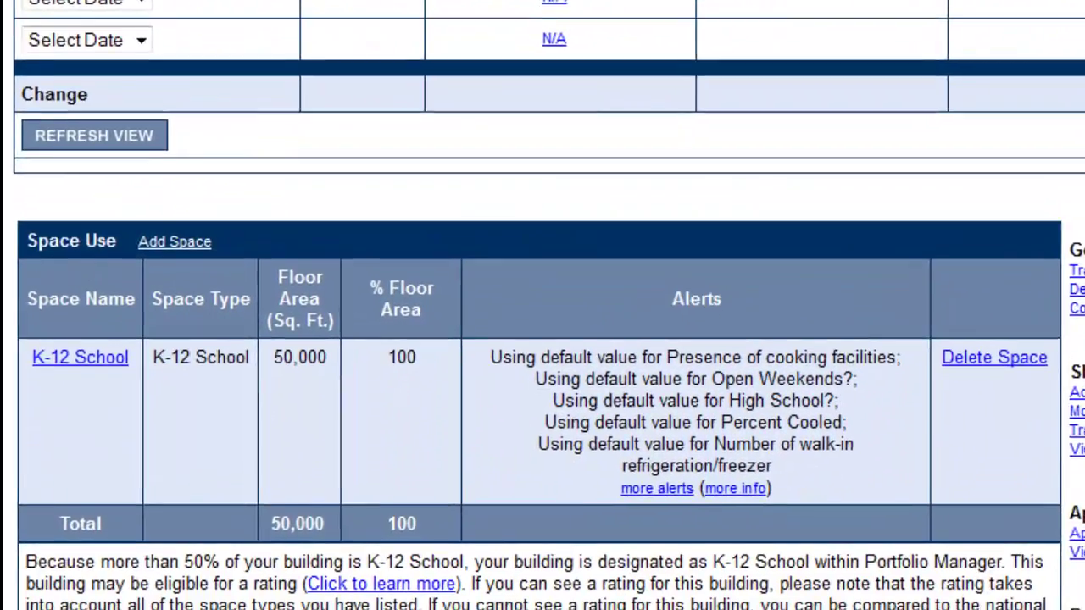
{"action": "scroll", "coordinate": [542, 339], "scroll_direction": "down", "scroll_amount": 5}
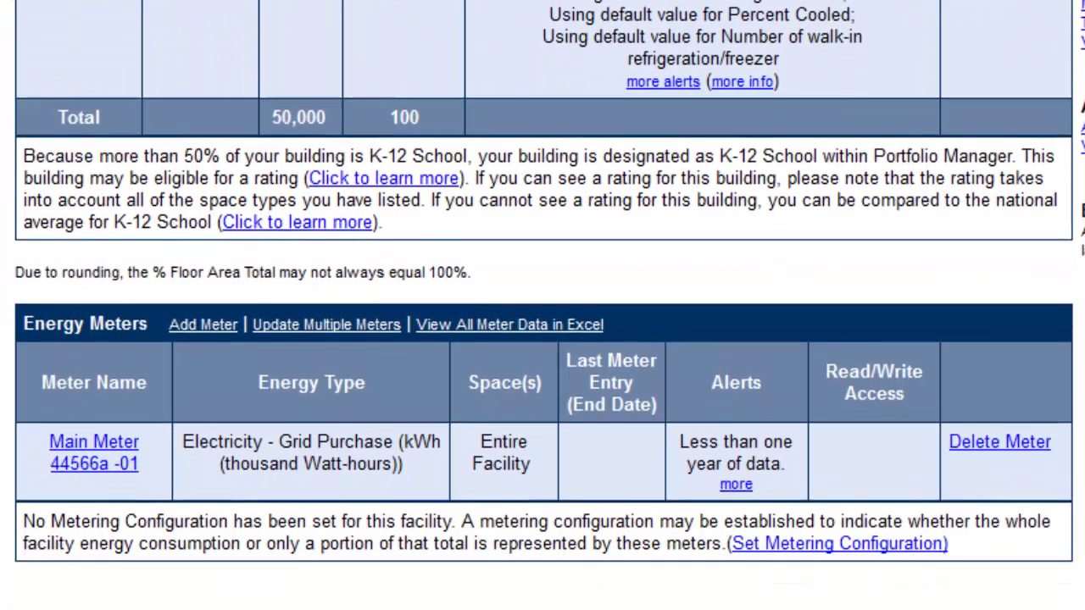
{"action": "scroll", "coordinate": [542, 339], "scroll_direction": "down", "scroll_amount": 3}
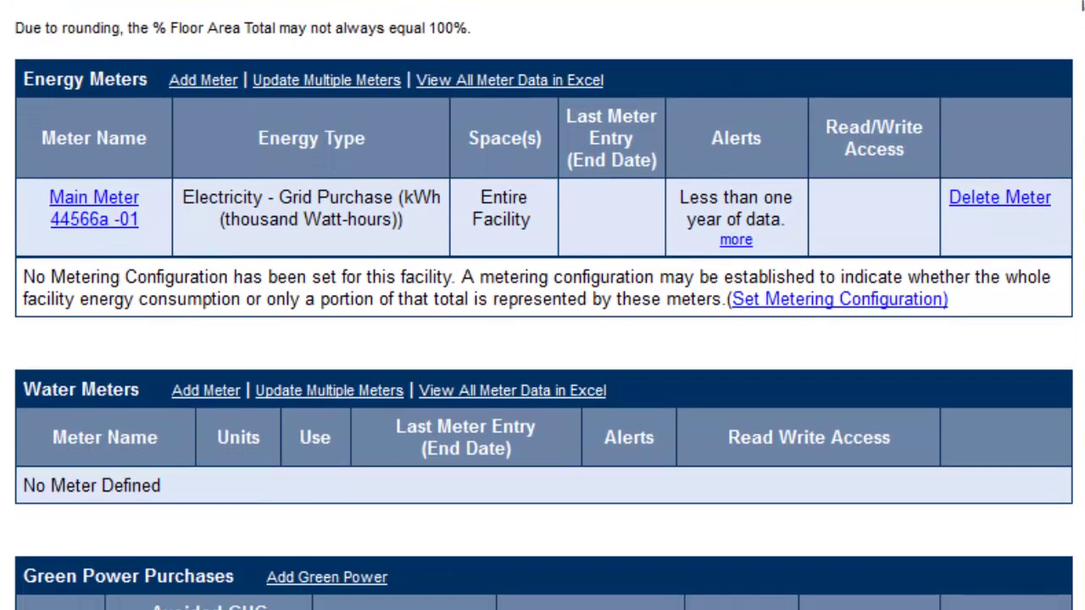
{"action": "scroll", "coordinate": [542, 339], "scroll_direction": "down", "scroll_amount": 1}
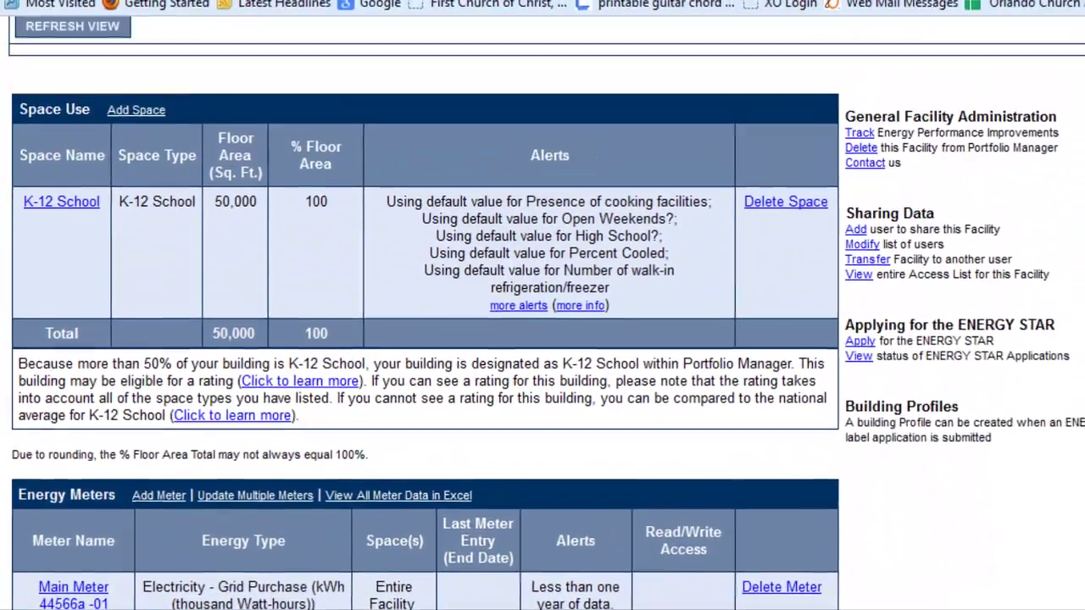
{"action": "scroll", "coordinate": [542, 339], "scroll_direction": "up", "scroll_amount": 10}
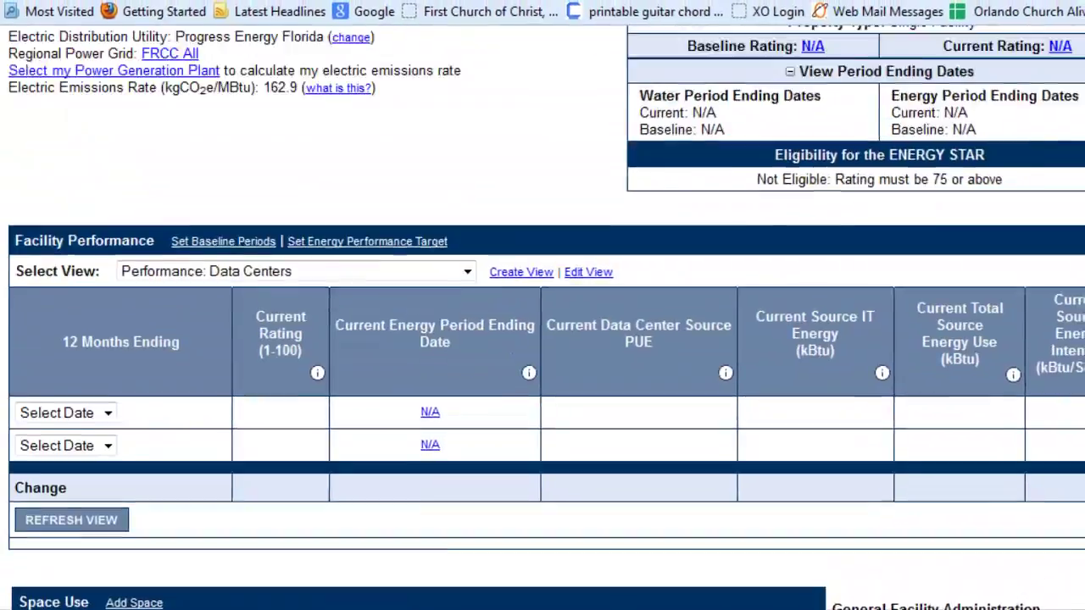